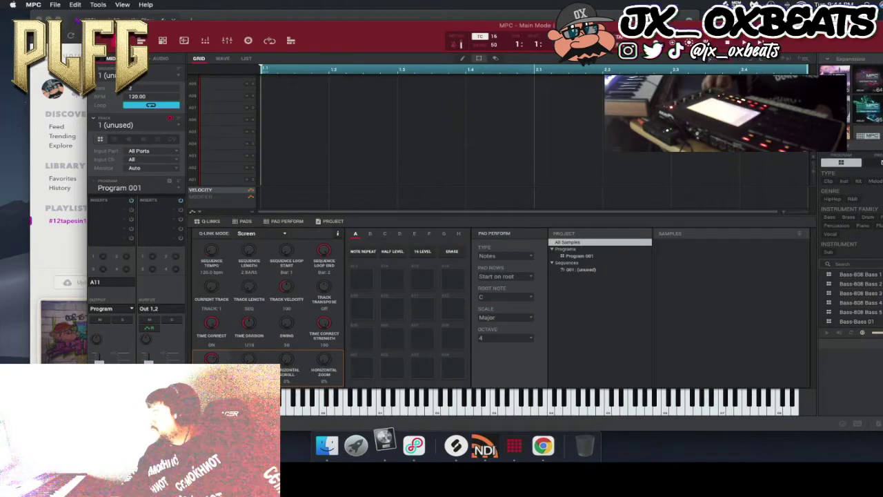
# Switch to the music playlist in Chrome and close it.
pyautogui.click(61, 147)
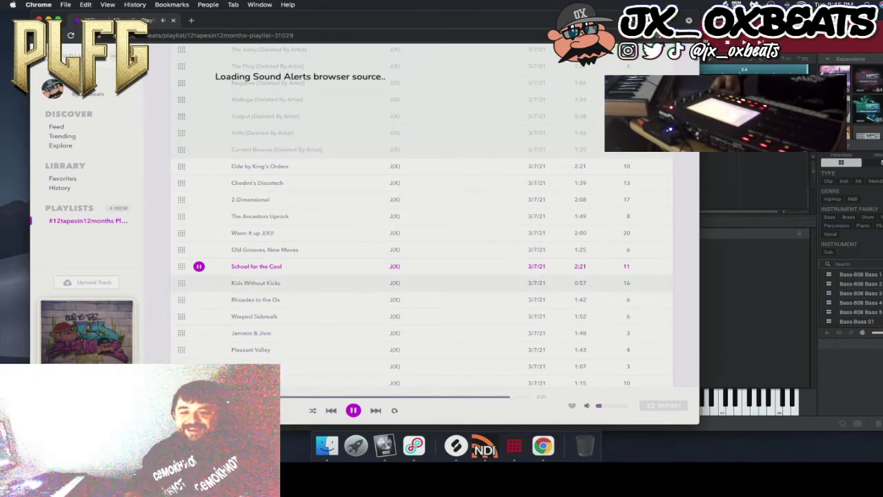
pyautogui.press('super+w')
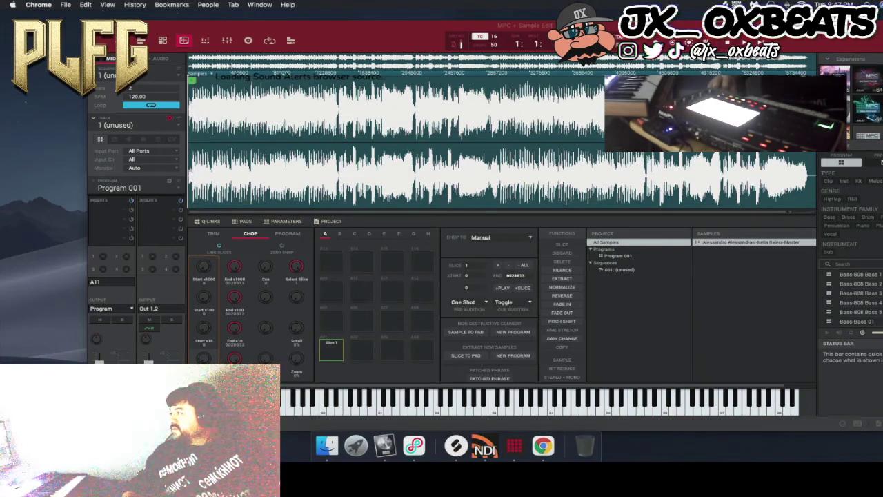
# Set the audio output to PreSonus FireStudio in MPC's preferences, with MPC Live Audio as the input, and apply the settings.
pyautogui.click(332, 423)
pyautogui.click(33, 4)
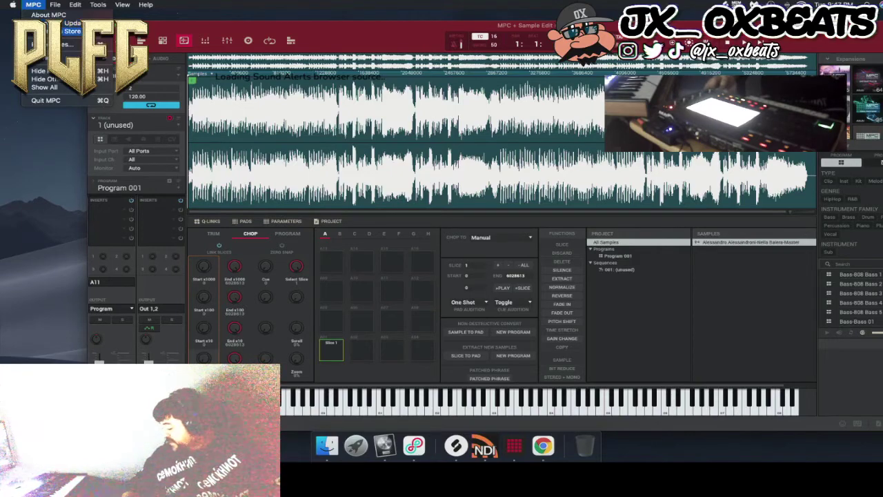
pyautogui.click(69, 44)
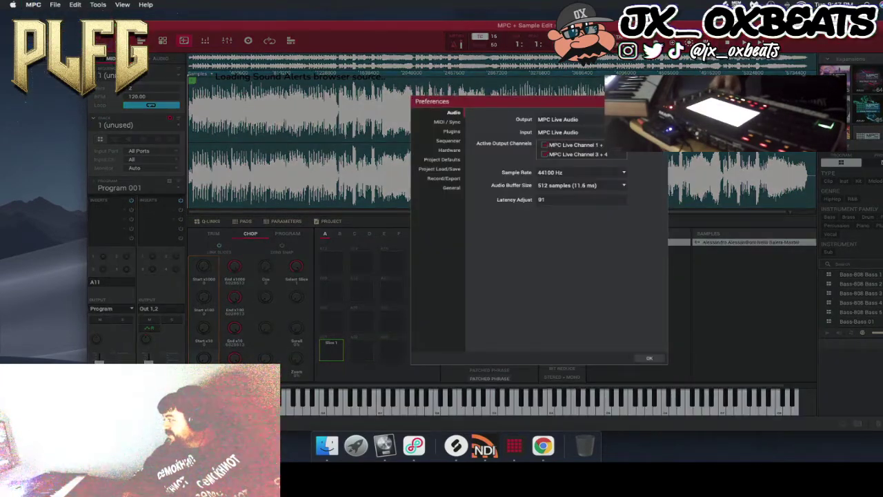
pyautogui.click(581, 119)
pyautogui.click(581, 173)
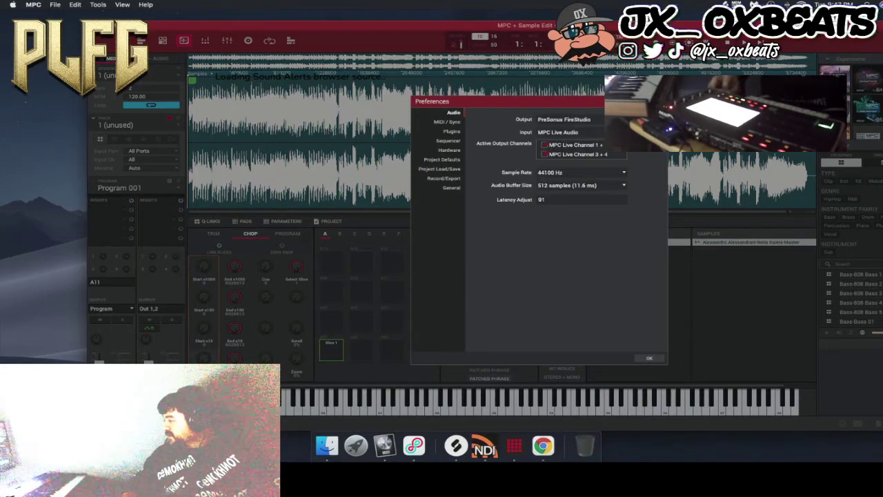
pyautogui.click(580, 132)
pyautogui.click(577, 154)
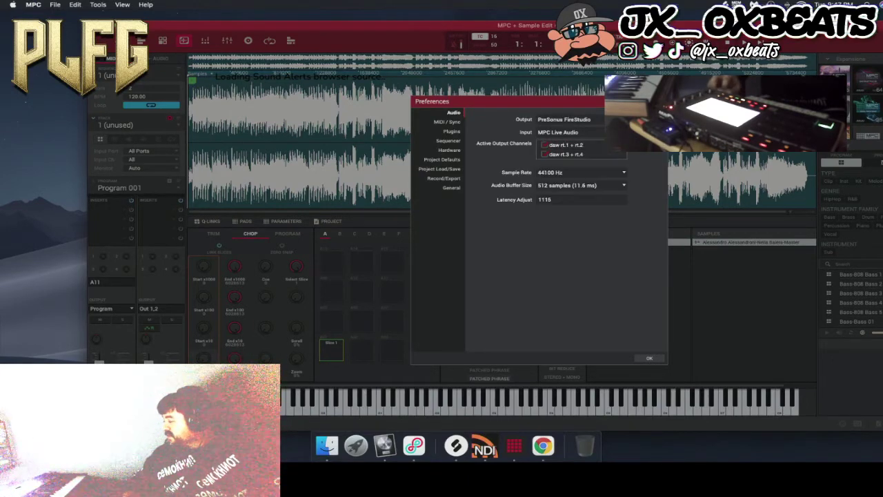
pyautogui.click(649, 358)
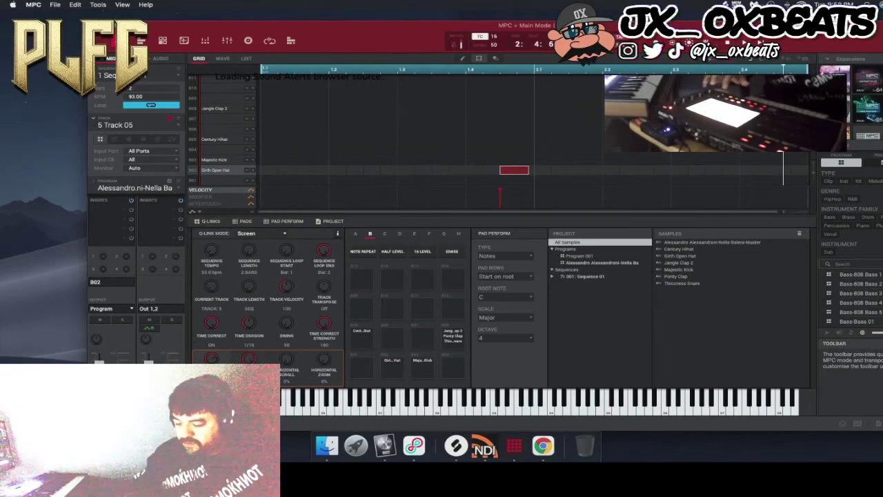
# Save the project in the Documents/MPC folder and play back the sequence.
pyautogui.press('super+s')
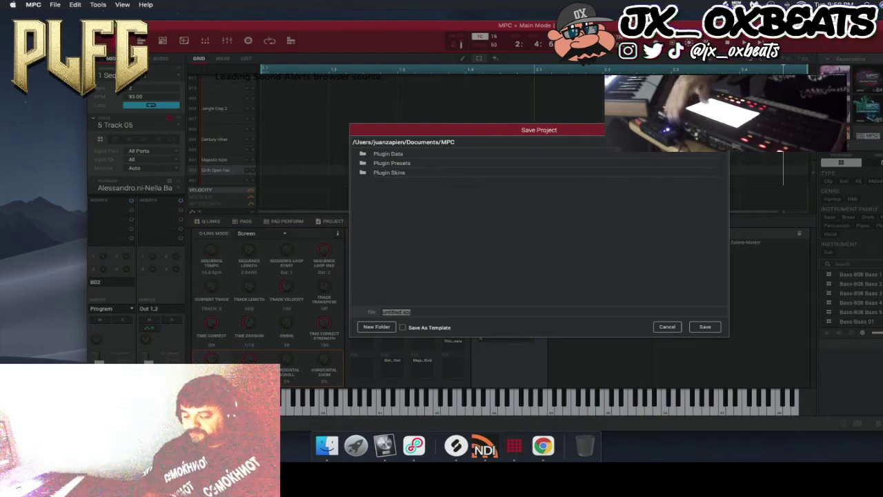
pyautogui.press('Return')
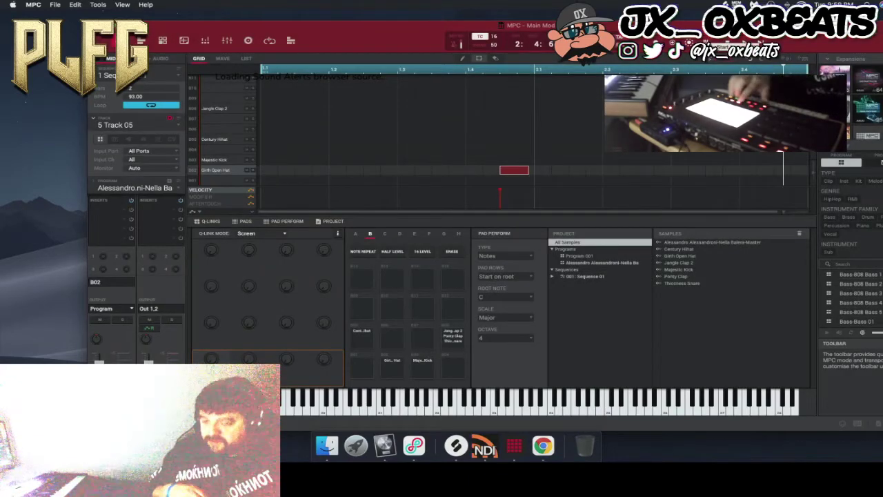
pyautogui.press('space')
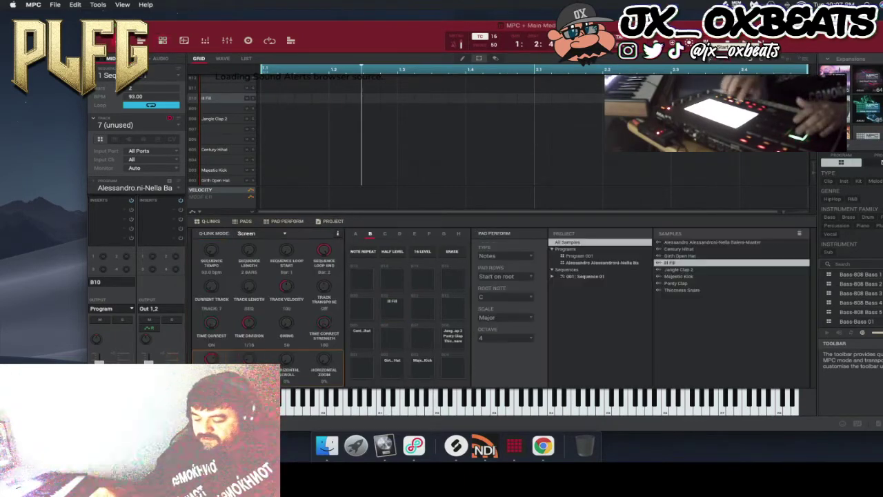
pyautogui.scroll(-1, 427, 131)
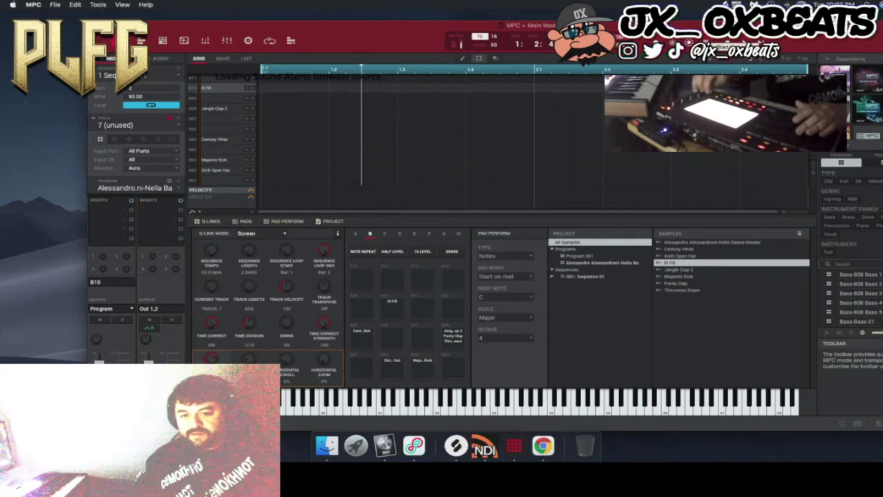
# Wake the computer from the screen saver and unlock it with the account password.
pyautogui.press('space')
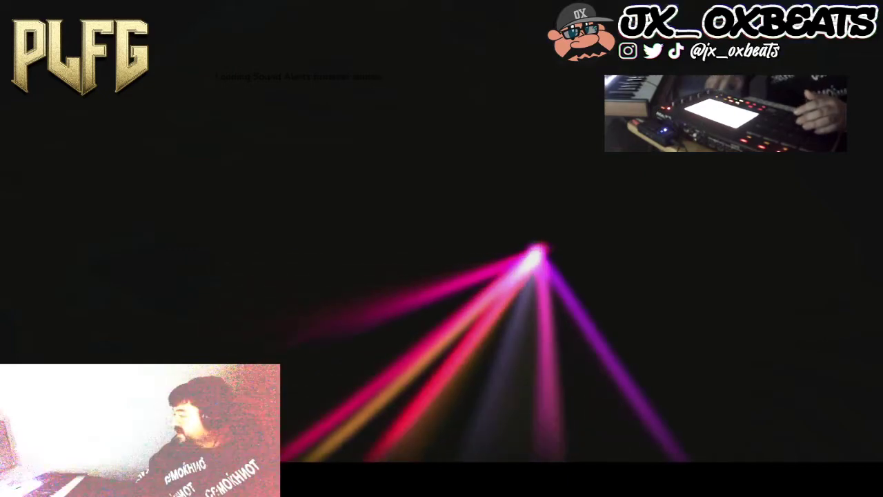
pyautogui.press('space')
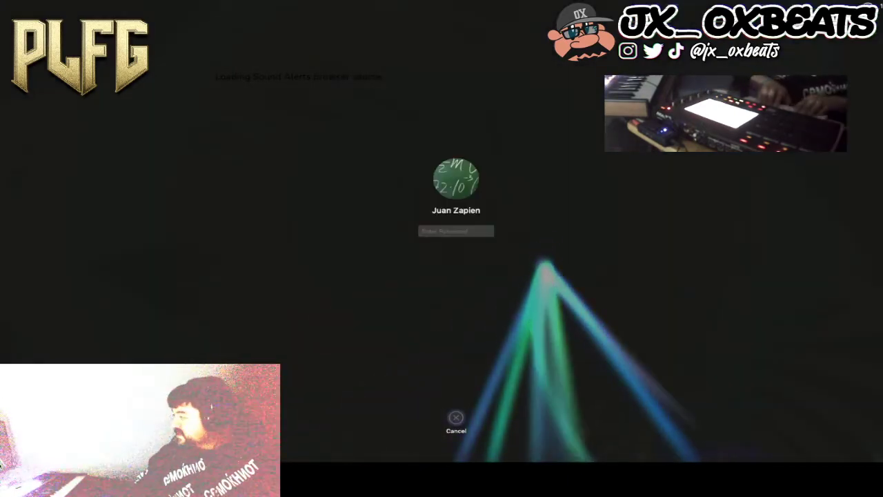
pyautogui.write('•••••••••')
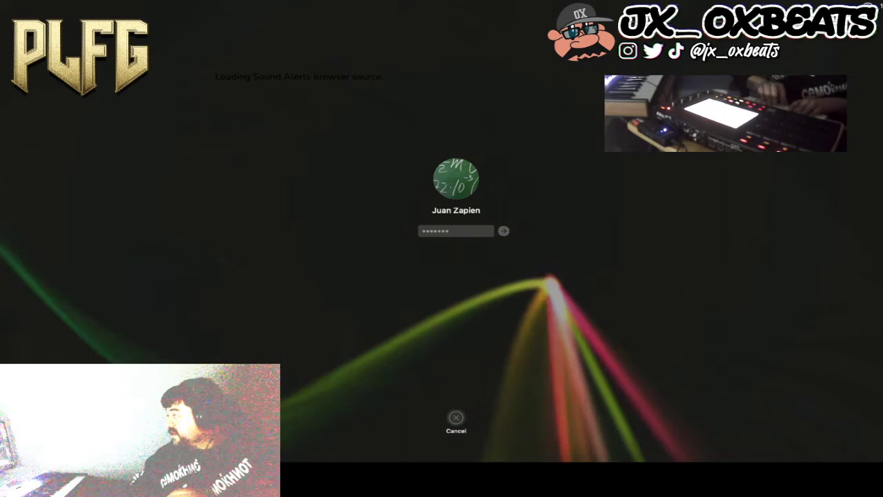
pyautogui.press('Return')
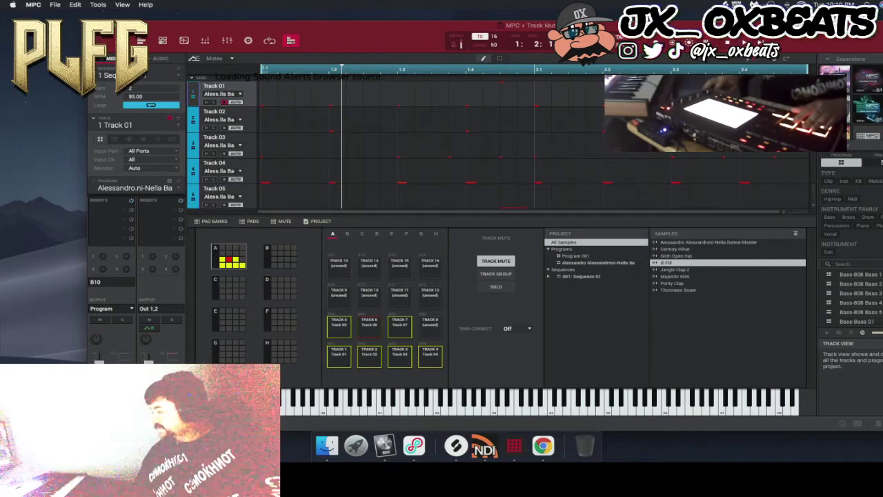
# Switch to Finder and show the contents of the Crashes_[ProjectData] folder on the Untitled drive in column view.
pyautogui.click(327, 445)
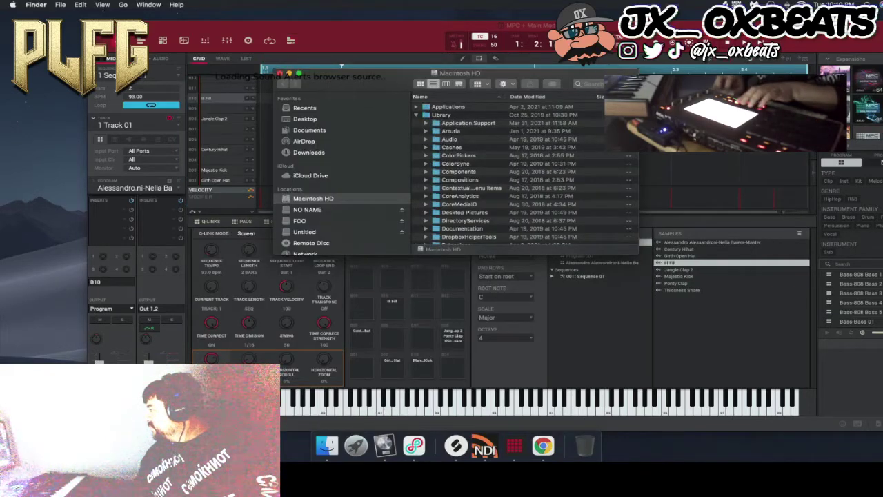
pyautogui.click(305, 232)
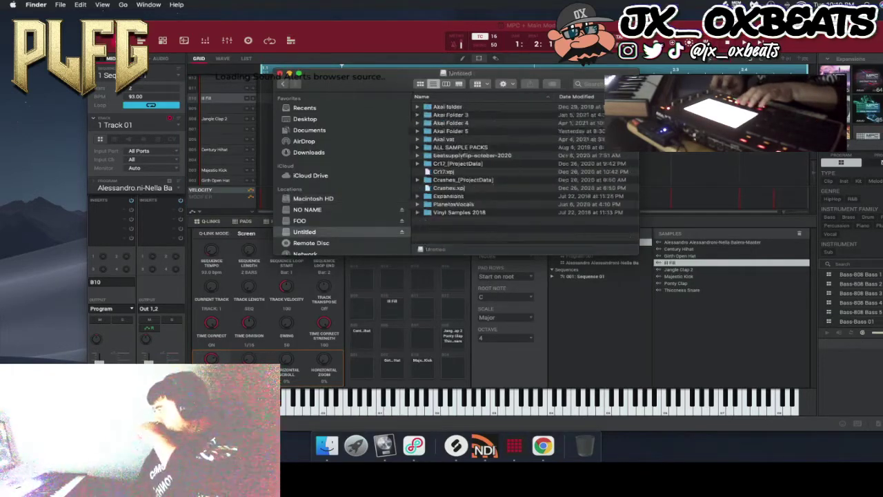
pyautogui.click(463, 180)
pyautogui.hscroll(1, 463, 180)
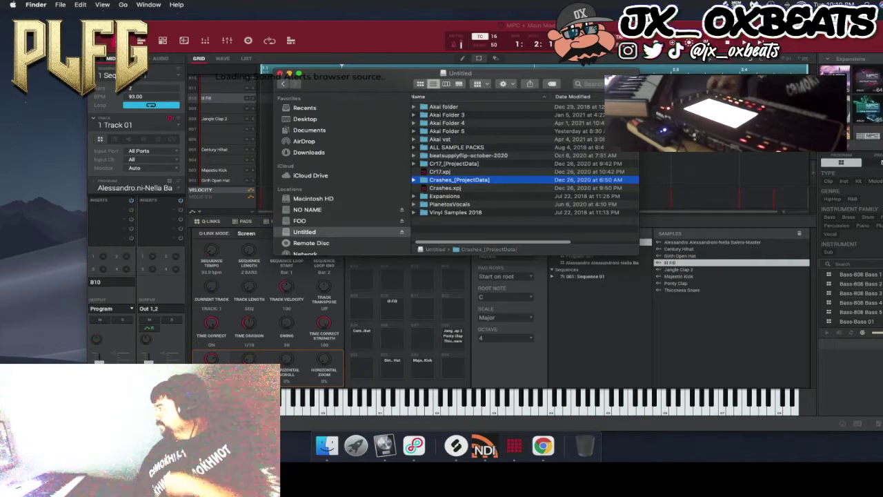
pyautogui.click(447, 84)
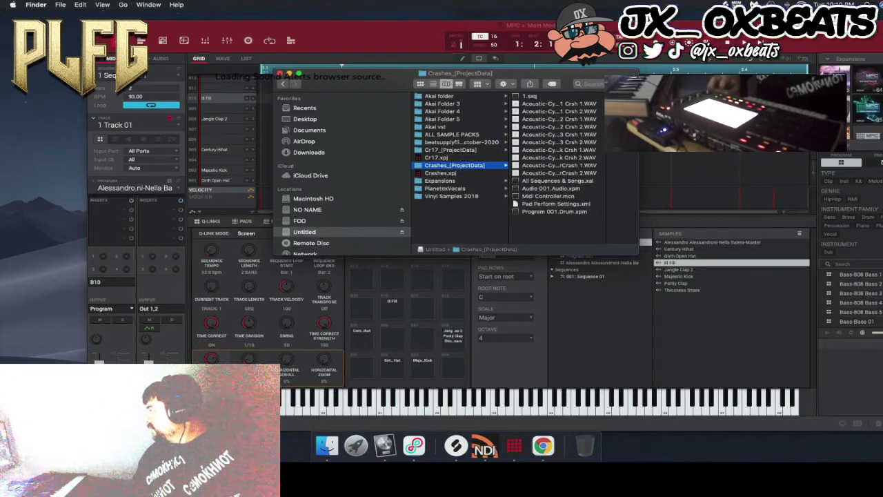
# Audition the acoustic cymbal crashes, load Acoustic-Cymbal-Ac2 Crsh 2.WAV onto pad B16 in MPC, and close the Finder window.
pyautogui.click(559, 142)
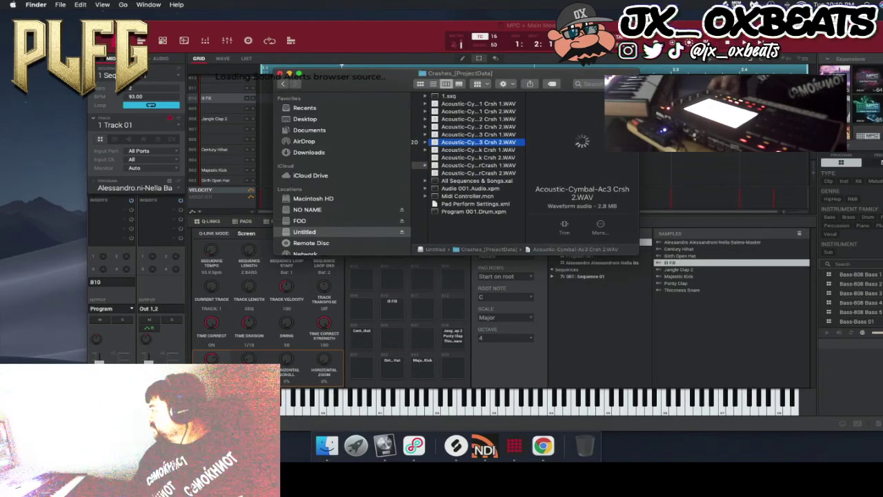
pyautogui.click(582, 140)
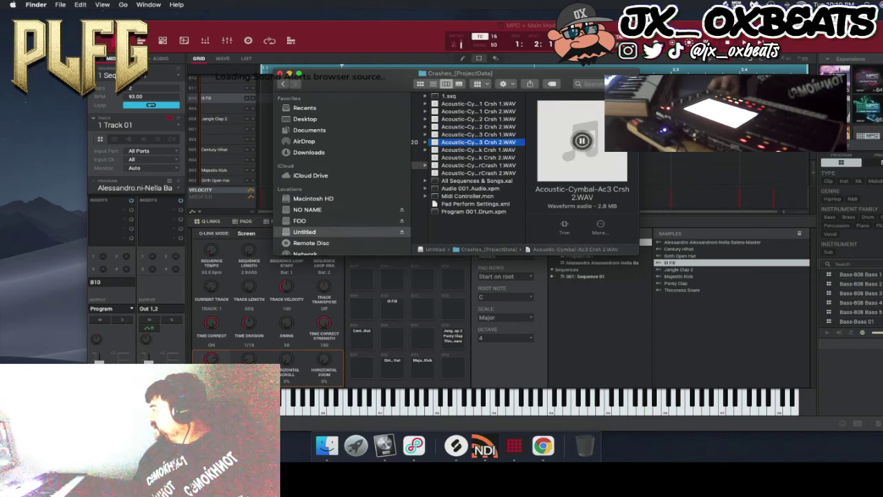
pyautogui.press('Up')
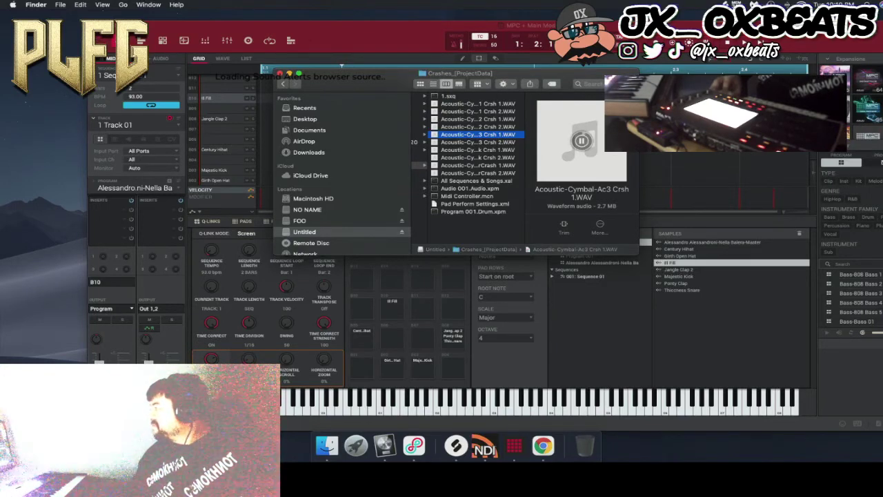
pyautogui.press('Up')
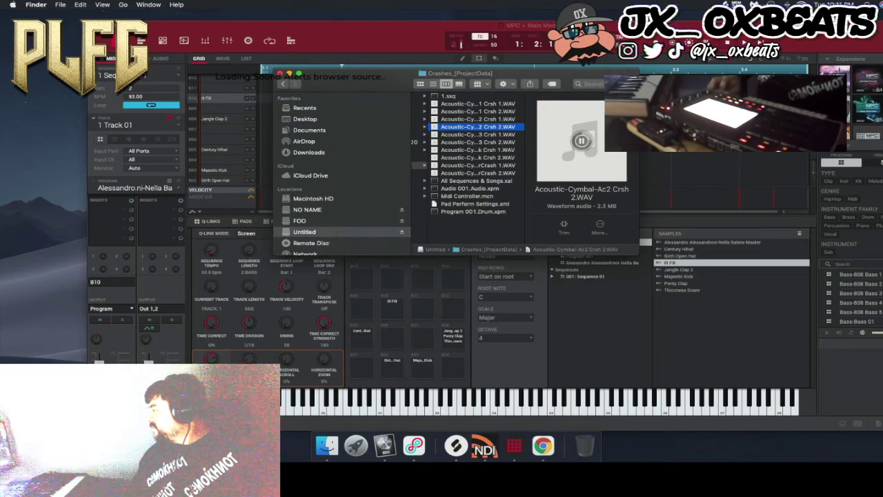
pyautogui.moveTo(477, 127); pyautogui.dragTo(452, 276)
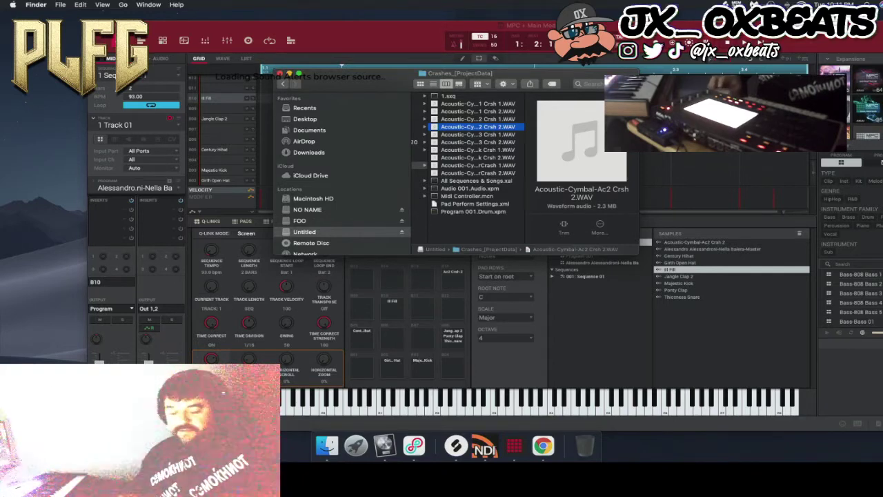
pyautogui.click(280, 73)
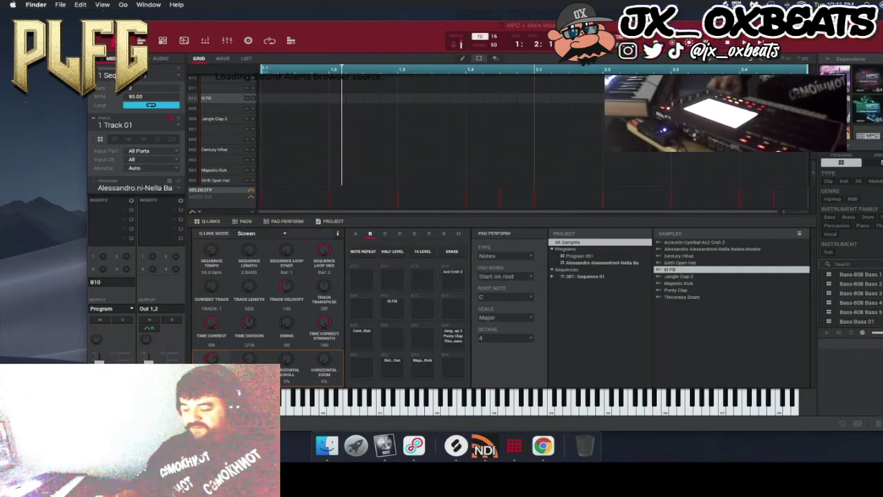
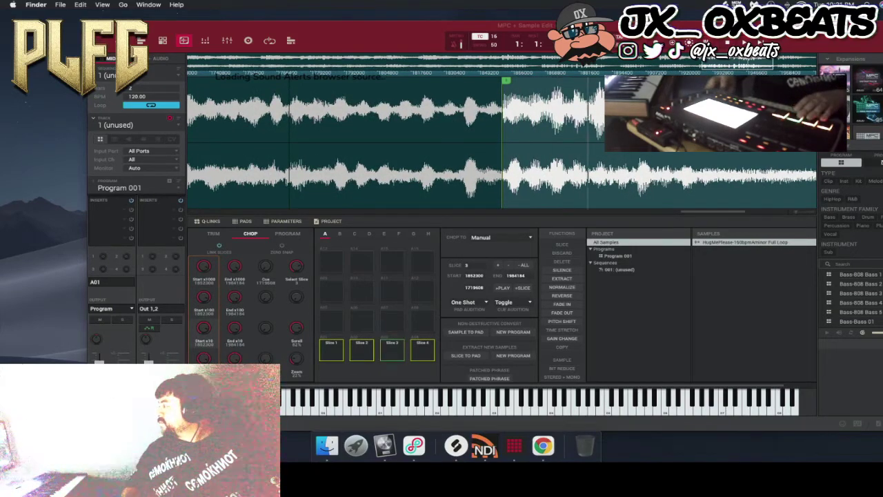
# Switch to MPC and reposition its window so that the whole browser is in view.
pyautogui.click(303, 25)
pyautogui.moveTo(303, 26); pyautogui.dragTo(204, 17)
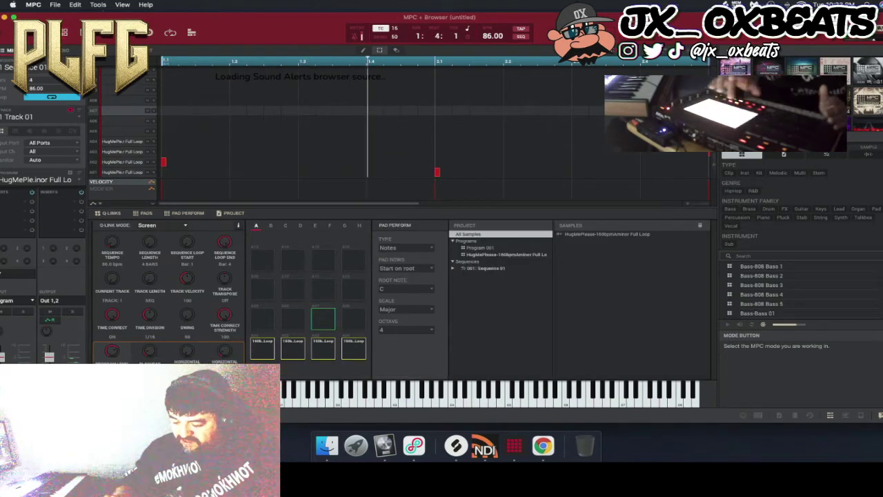
# Save the new project as Jaxavex10 in the Documents/MPC folder.
pyautogui.press('super+s')
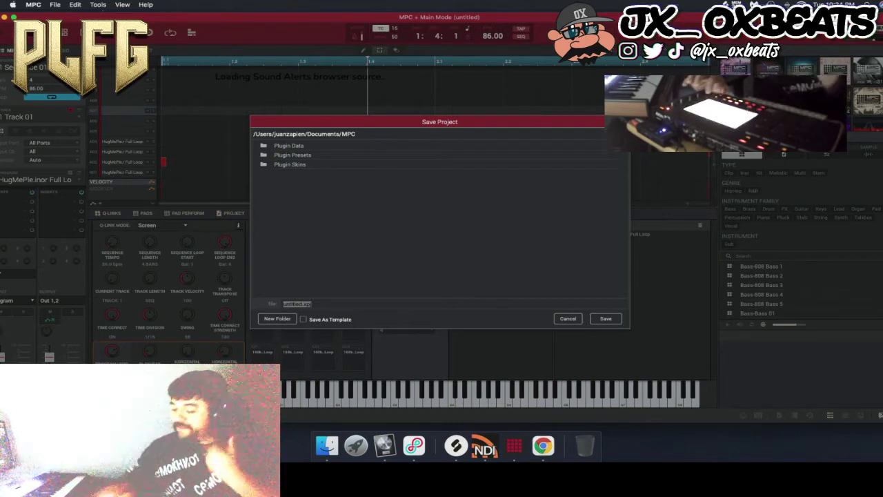
pyautogui.press('Return')
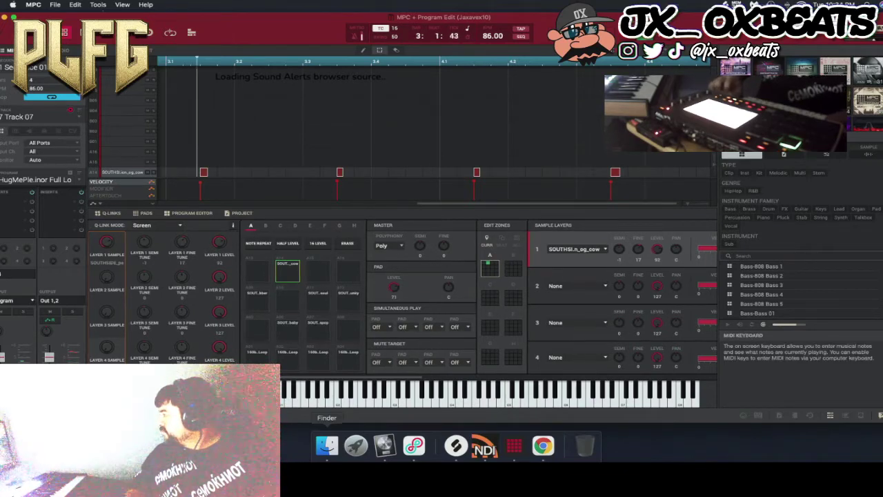
# Load Acoustic-Cymbal-Ac2 Crsh 2.WAV from the Untitled drive's Crashes_[ProjectData] folder onto pad A15 and close the Finder window.
pyautogui.click(327, 445)
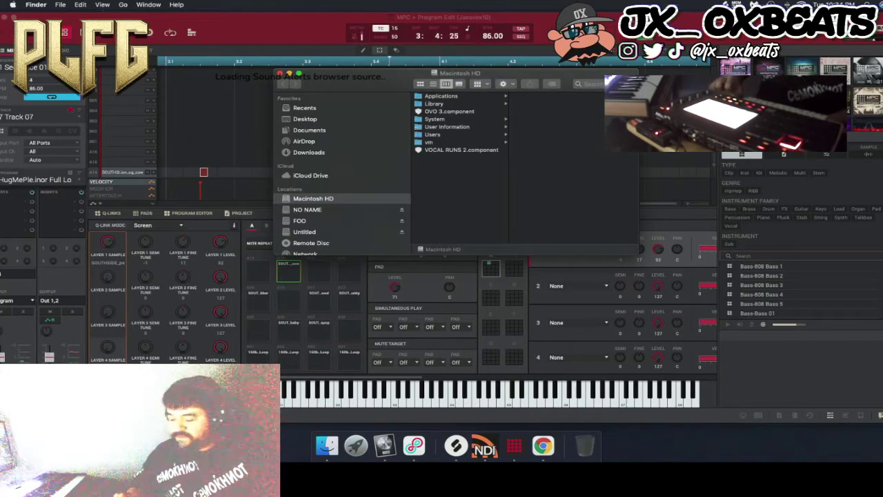
pyautogui.click(304, 232)
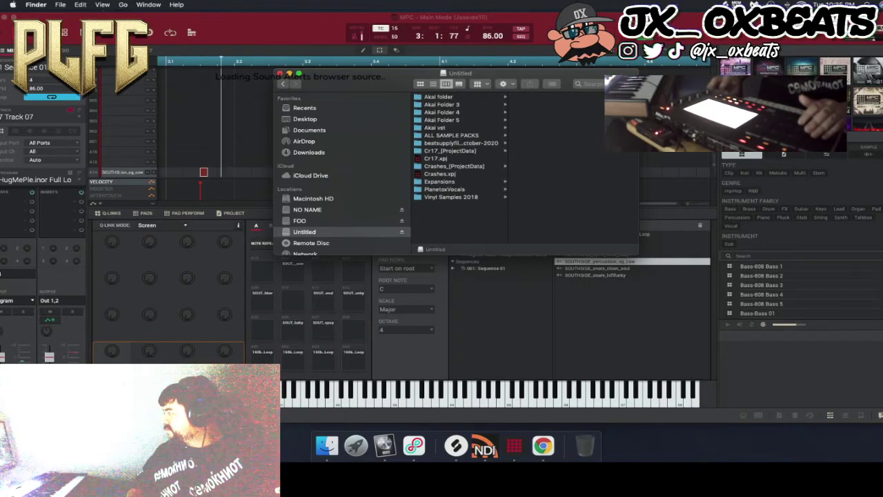
pyautogui.click(455, 166)
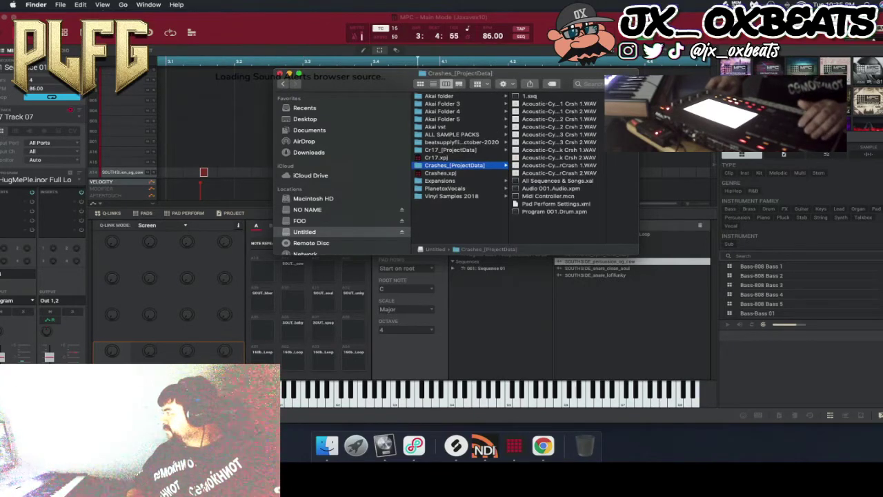
pyautogui.moveTo(559, 127); pyautogui.dragTo(321, 270)
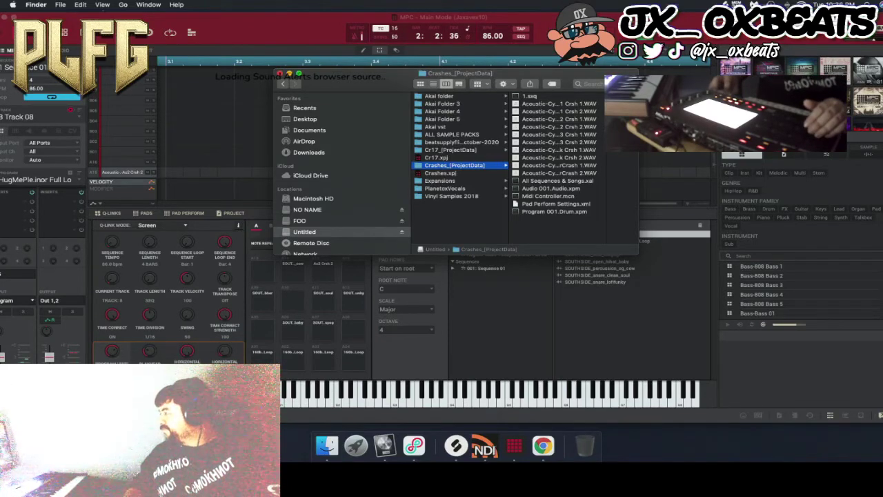
pyautogui.click(280, 74)
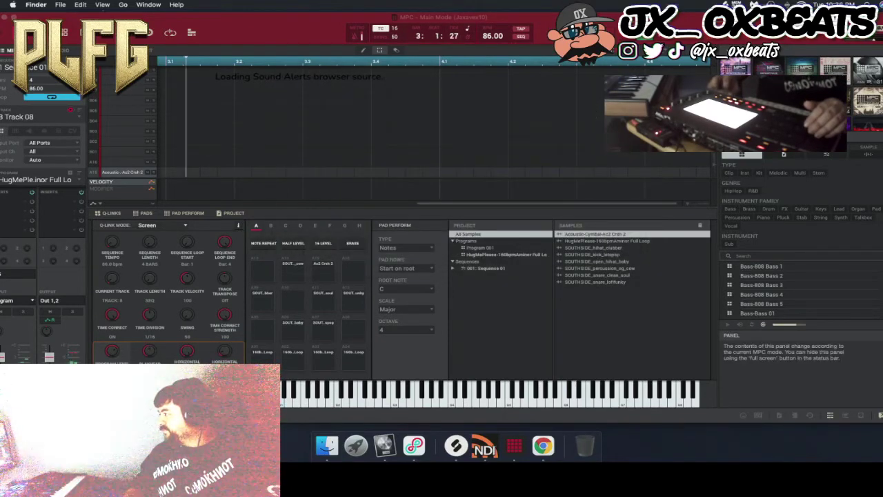
# Switch to the unused track 9 and make it a plugin track.
pyautogui.click(79, 117)
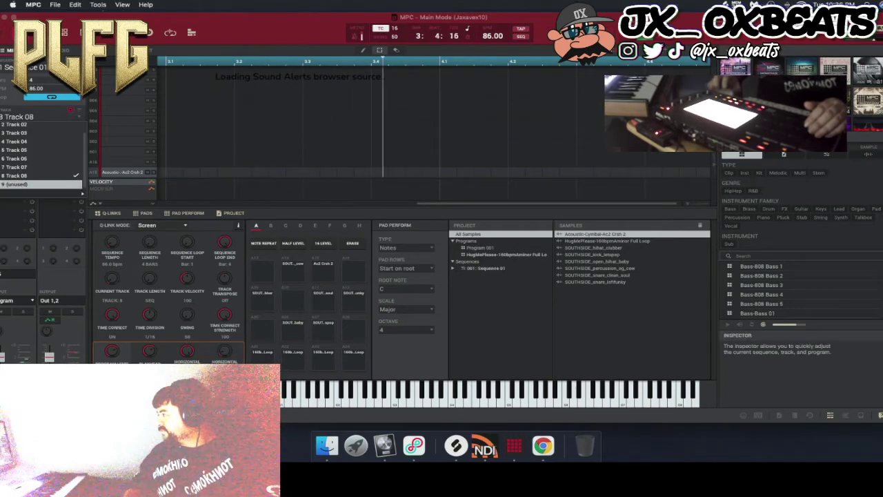
pyautogui.click(42, 185)
pyautogui.moveTo(166, 17); pyautogui.dragTo(209, 19)
pyautogui.click(73, 133)
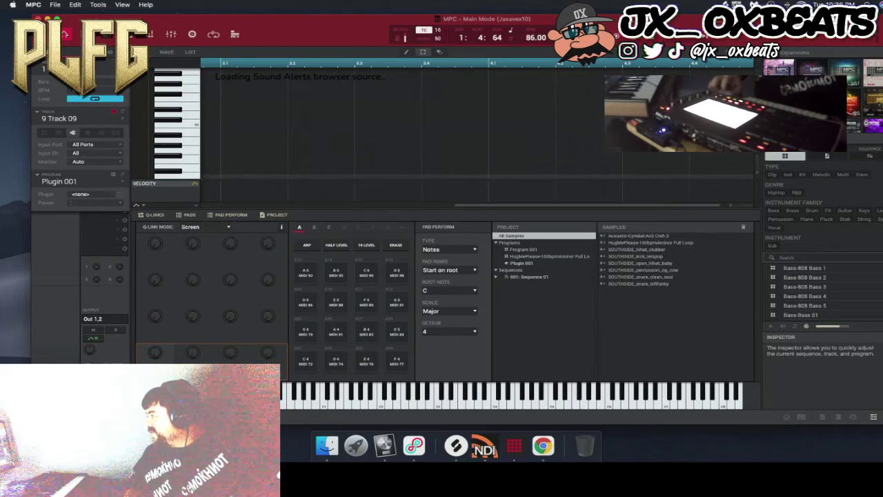
# Load FutureAudioWorkshop's SubLab VST as the plugin for Track 09.
pyautogui.click(119, 145)
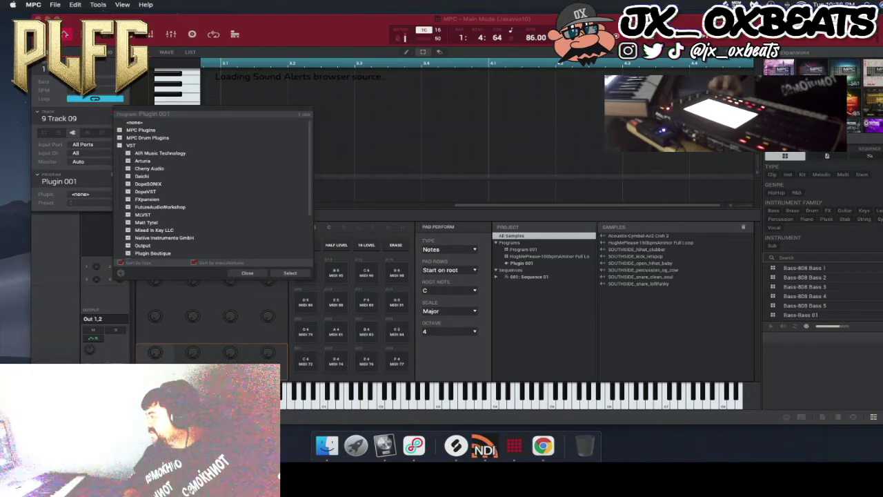
pyautogui.scroll(-4, 213, 190)
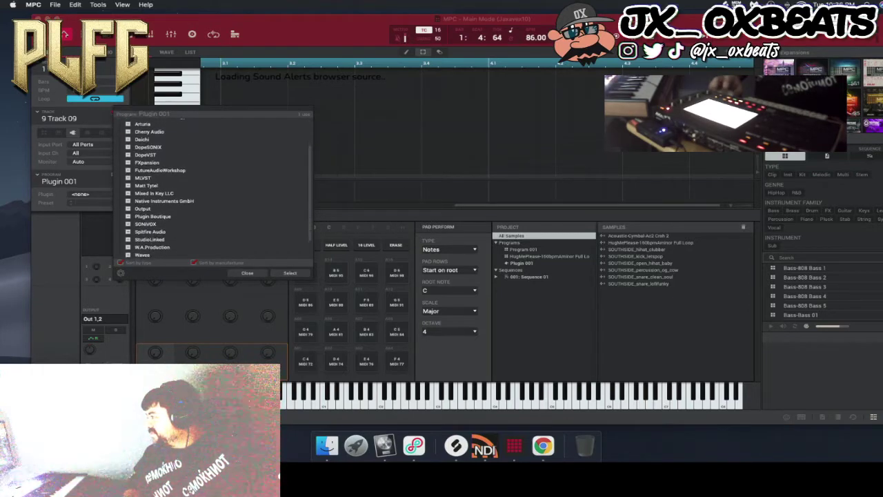
pyautogui.scroll(-3, 212, 189)
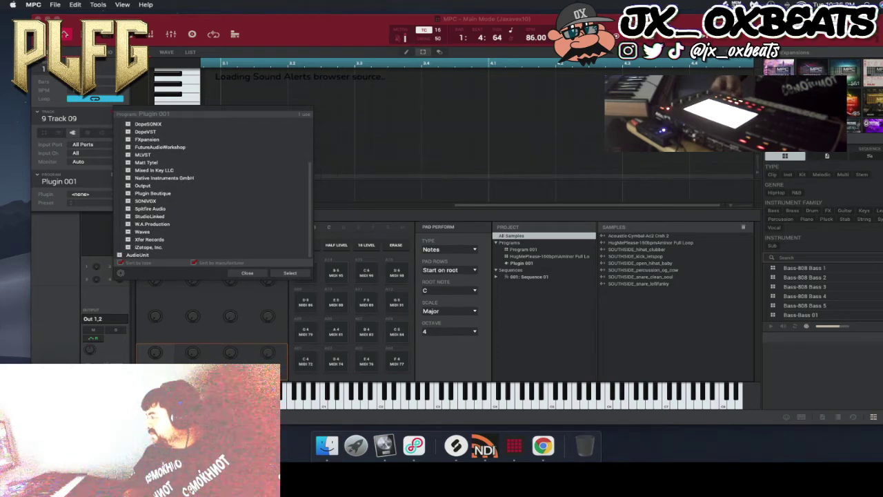
pyautogui.click(128, 147)
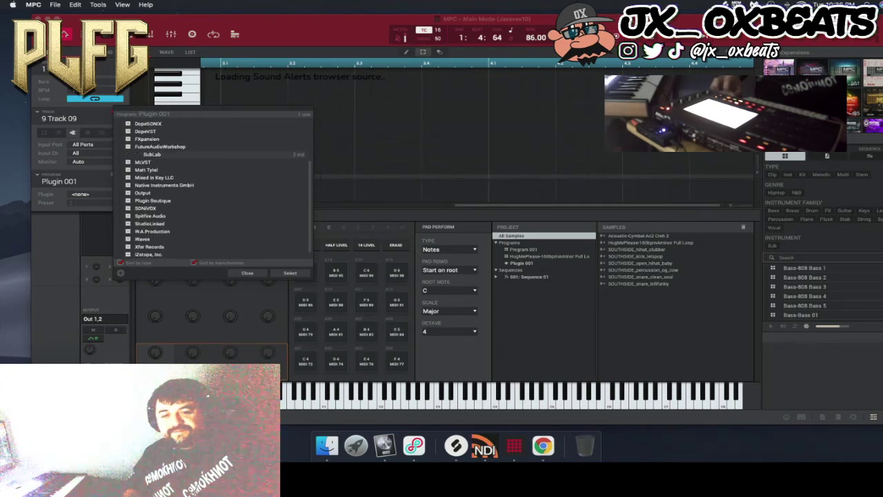
pyautogui.doubleClick(154, 154)
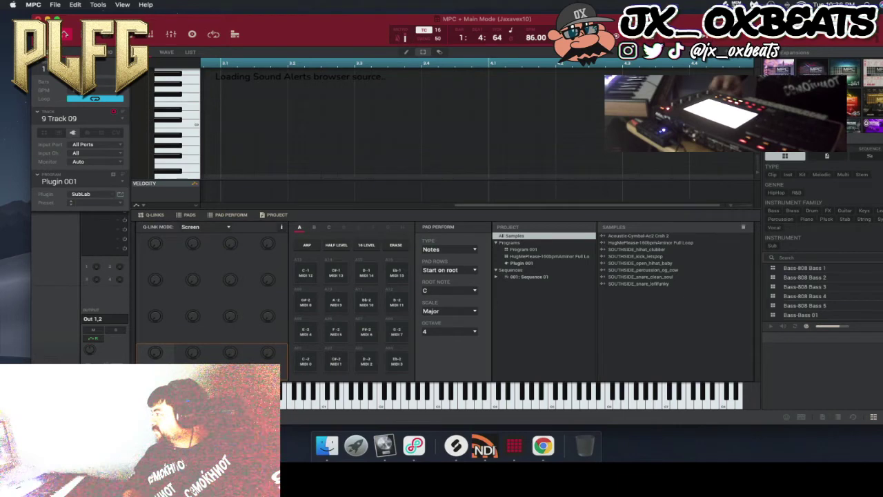
# Open the SubLab plugin window and reposition it so that its whole interface is accessible.
pyautogui.moveTo(83, 19); pyautogui.dragTo(48, 15)
pyautogui.click(86, 190)
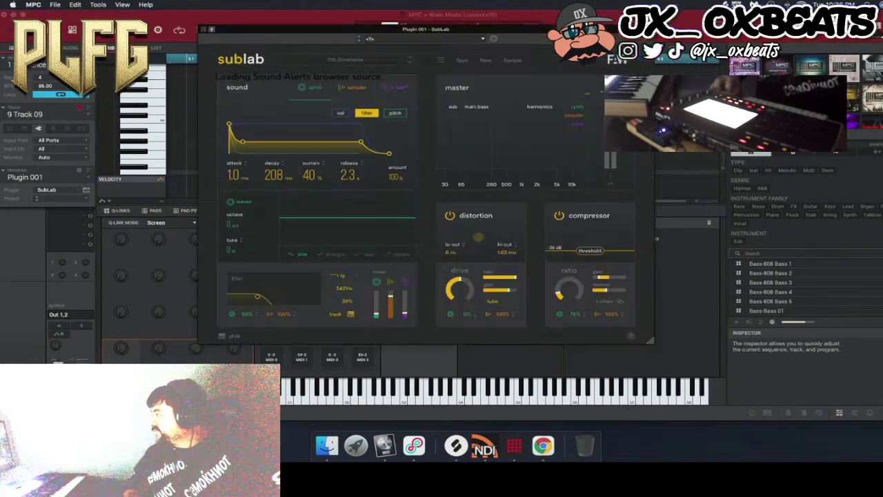
pyautogui.moveTo(425, 29); pyautogui.dragTo(381, 47)
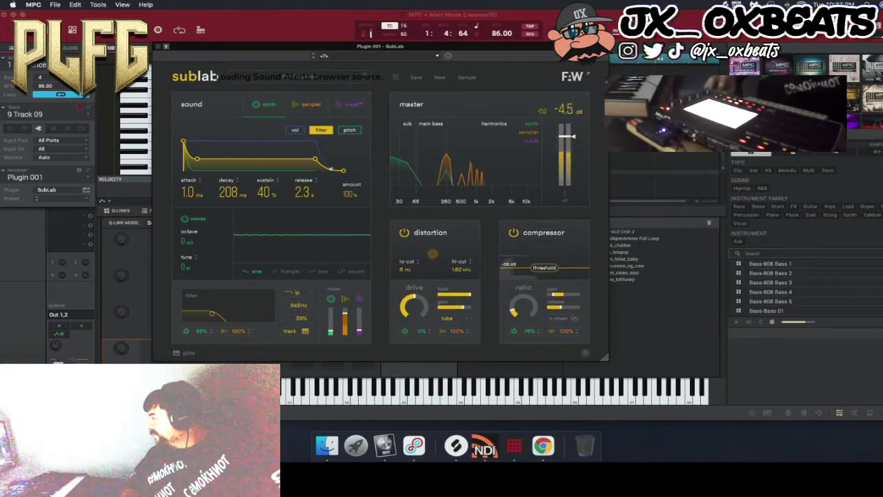
# Load the 808 Signature 1 preset from the Richie Souf pack in SubLab and close the preset browser.
pyautogui.click(300, 77)
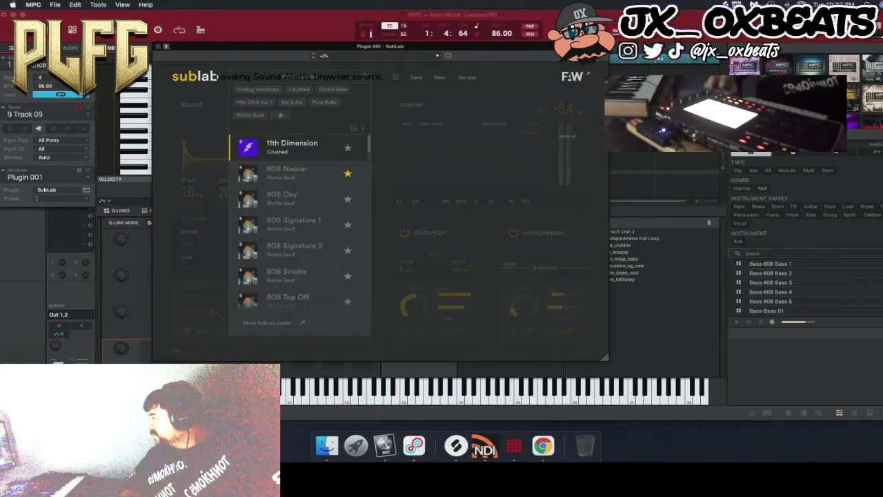
pyautogui.scroll(-5, 299, 220)
pyautogui.scroll(5, 299, 221)
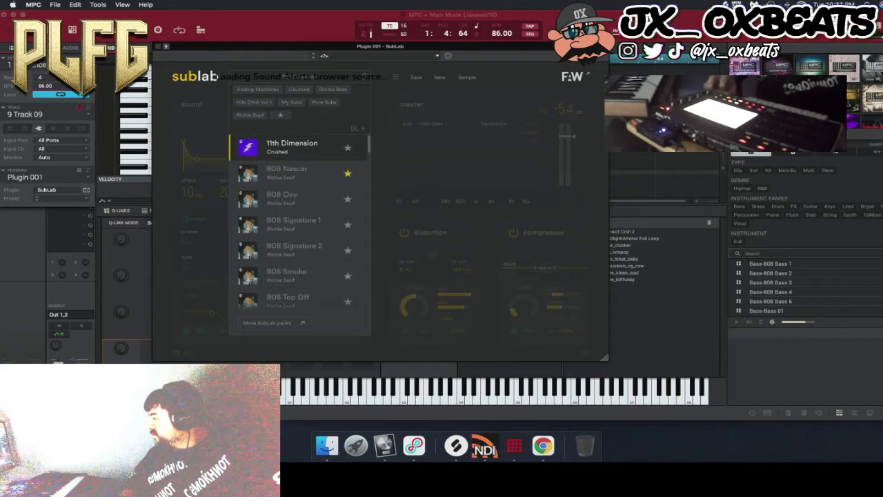
pyautogui.click(299, 224)
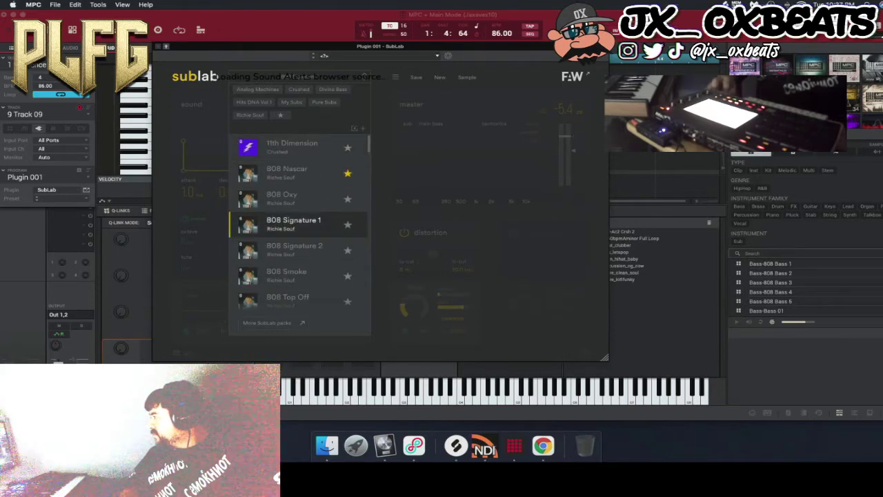
pyautogui.press('Escape')
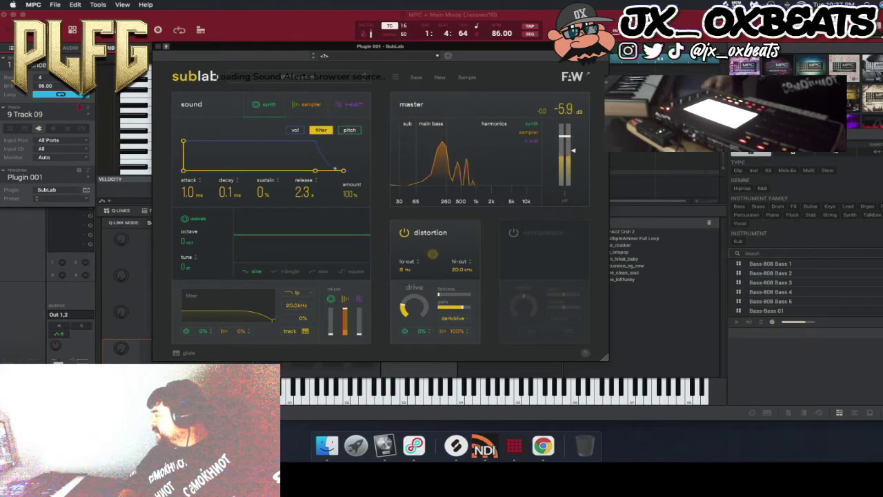
# Lower SubLab's master output level and play the sequence to check the bass.
pyautogui.moveTo(565, 136); pyautogui.dragTo(564, 145)
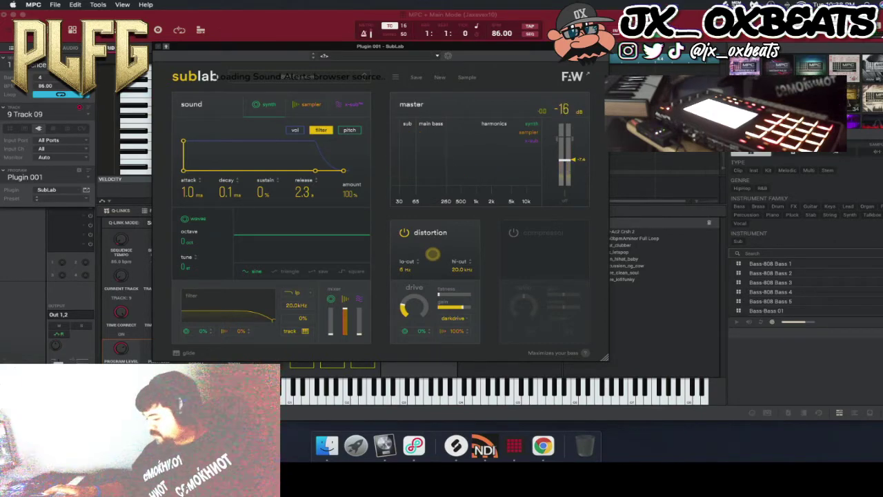
pyautogui.press('space')
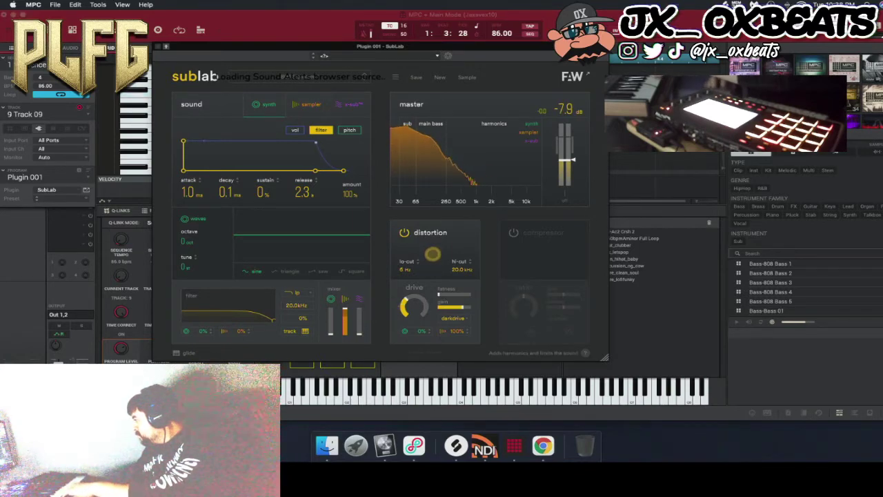
# Adjust SubLab's distortion to overdrive with 47% synth amount and a 6.36 kHz hi-cut, and raise the synth level in the mixer.
pyautogui.moveTo(414, 306); pyautogui.dragTo(440, 295)
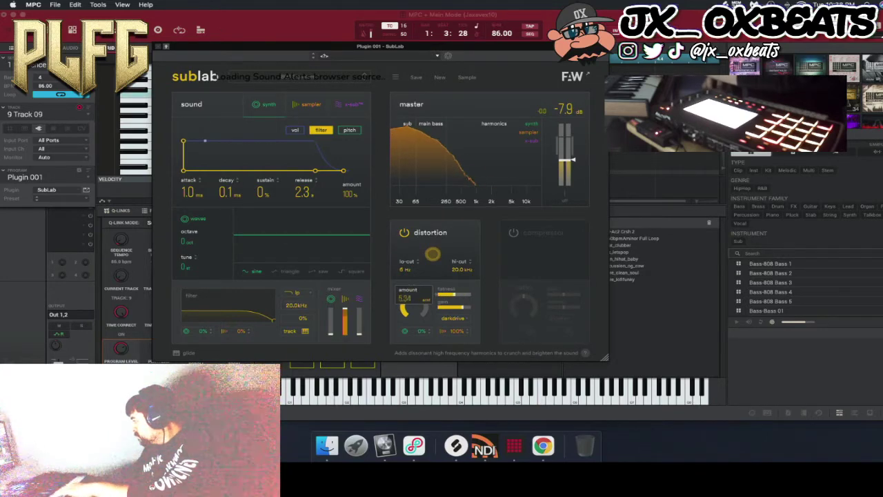
pyautogui.click(453, 318)
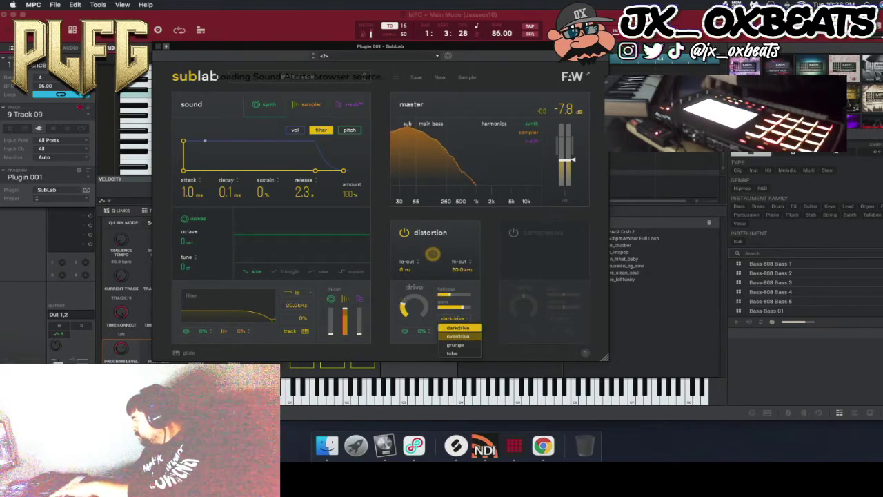
pyautogui.click(455, 336)
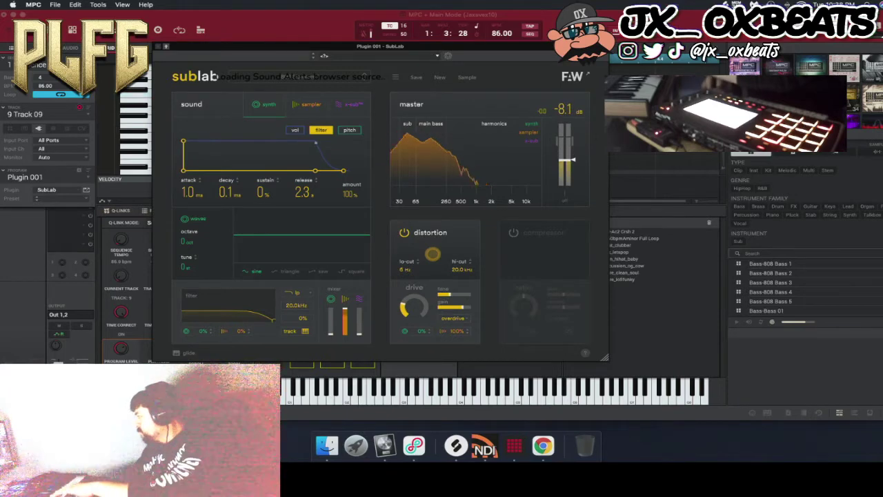
pyautogui.moveTo(421, 331); pyautogui.dragTo(421, 308)
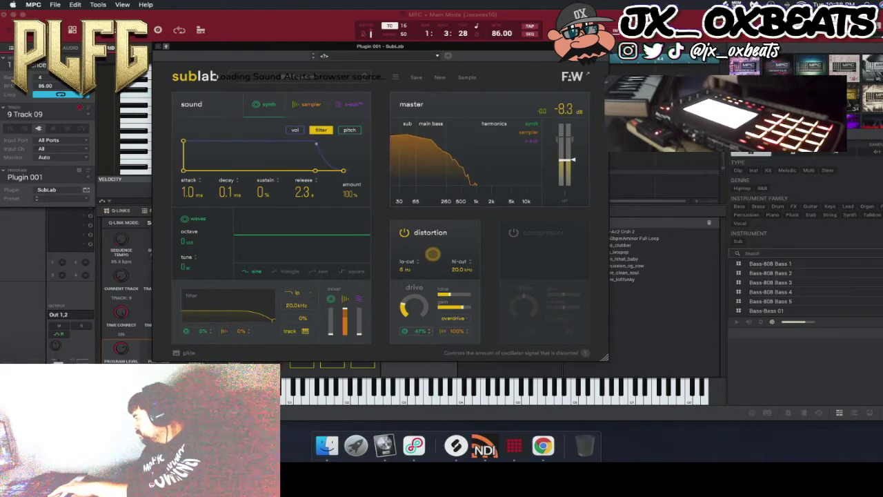
pyautogui.moveTo(330, 334); pyautogui.dragTo(330, 322)
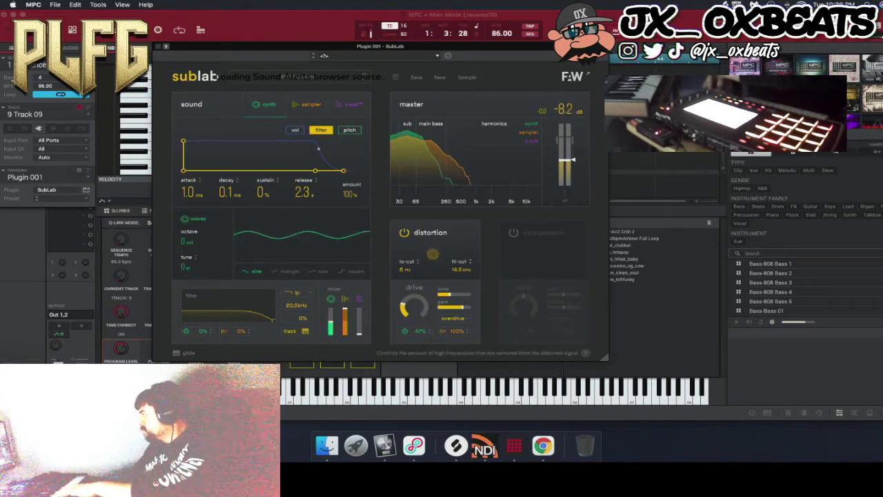
pyautogui.moveTo(462, 269)
pyautogui.mouseDown()
pyautogui.moveTo(462, 285)
pyautogui.moveTo(461, 267)
pyautogui.mouseUp()
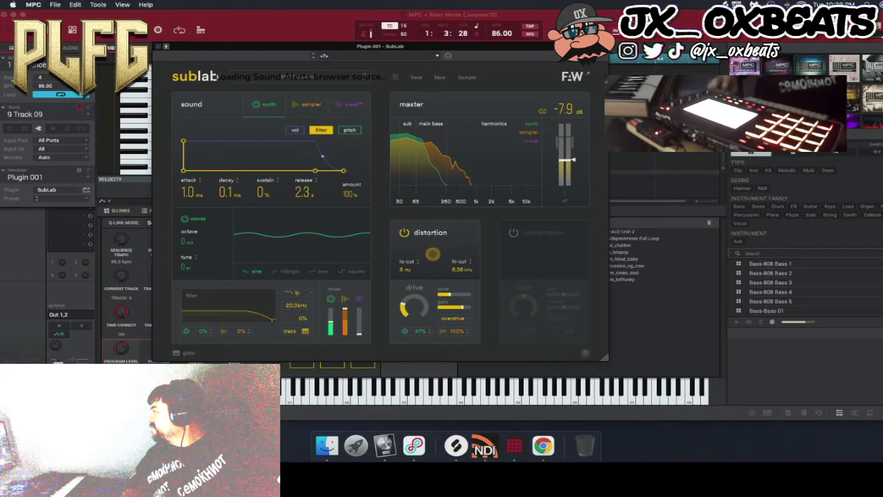
# Save the edited SubLab patch as J(X) 808 in the Richie Souf pack.
pyautogui.click(437, 56)
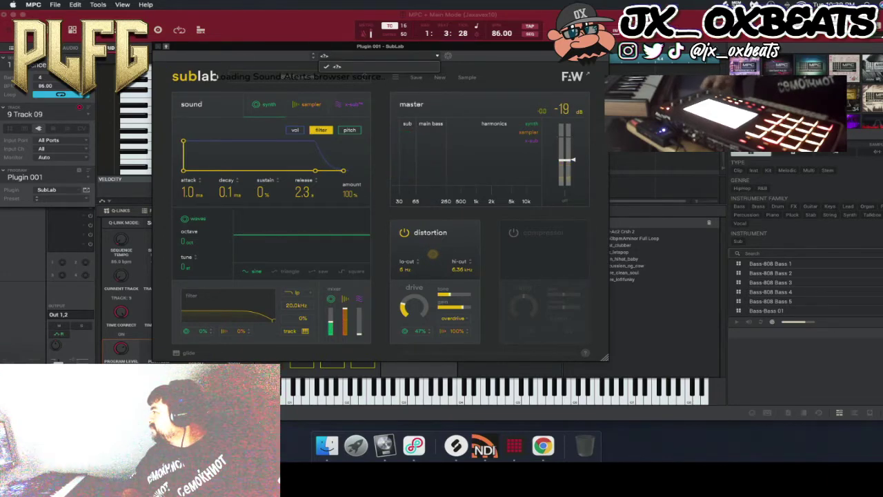
pyautogui.click(416, 77)
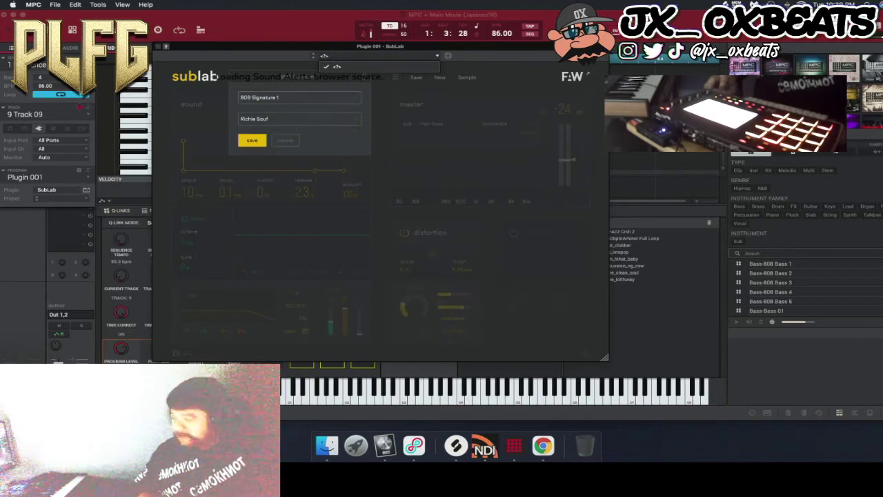
pyautogui.hotkey('ctrl', 'a')
pyautogui.write('J(X)')
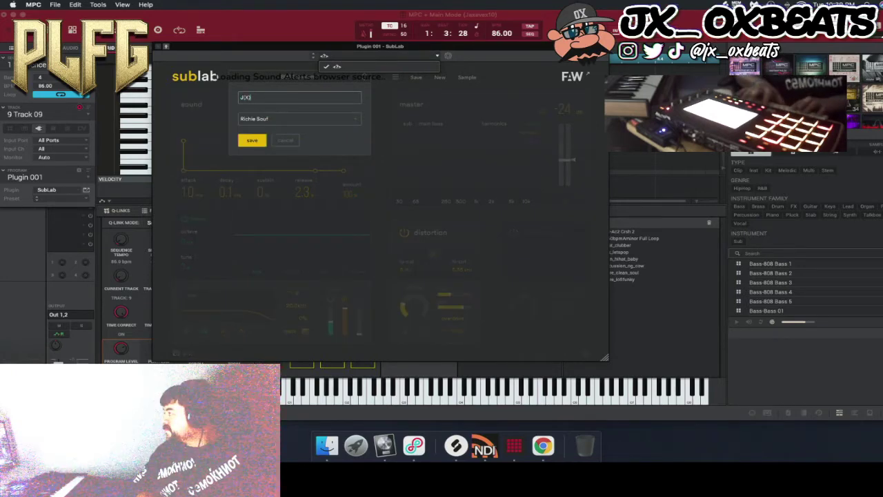
pyautogui.write(' 808')
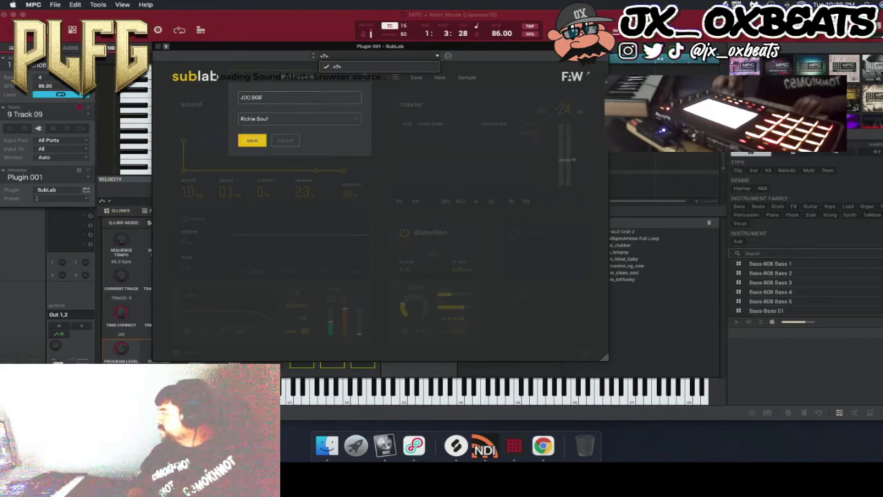
pyautogui.press('Return')
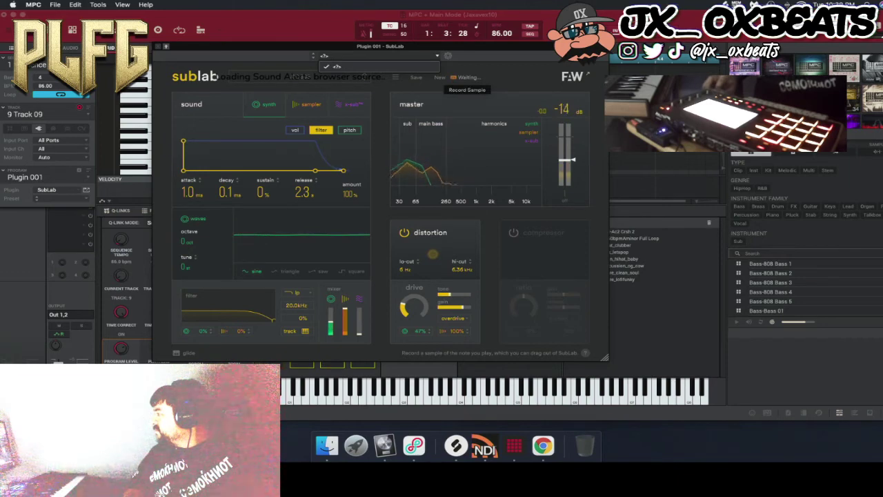
pyautogui.click(467, 78)
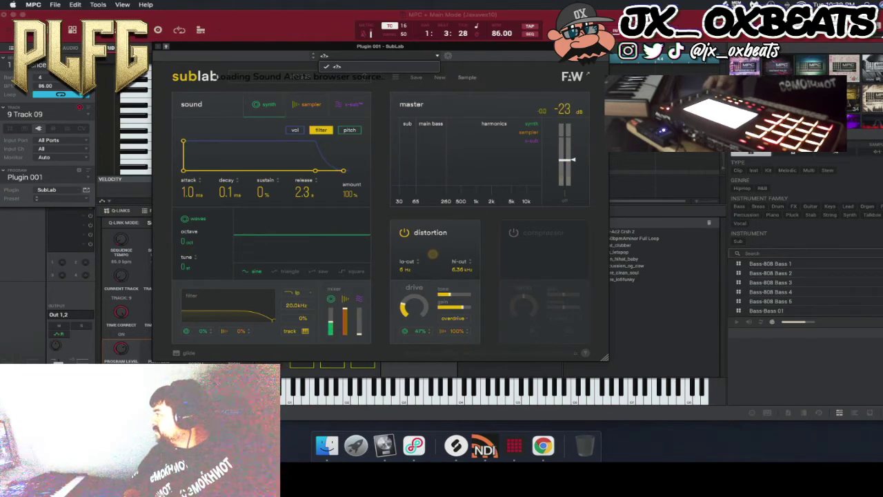
pyautogui.click(379, 56)
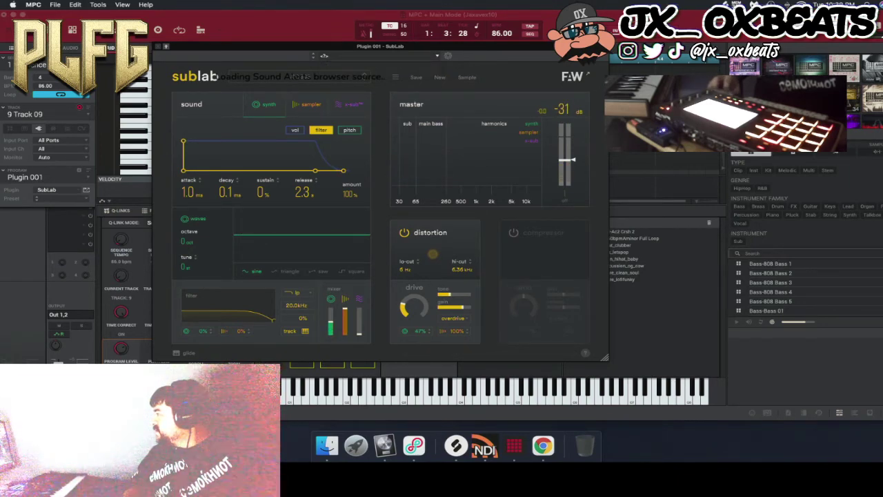
pyautogui.click(394, 77)
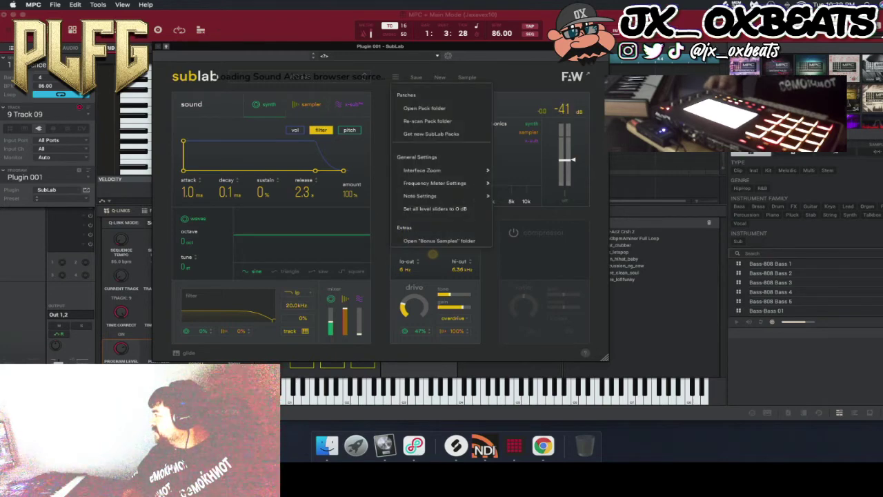
pyautogui.moveTo(441, 170)
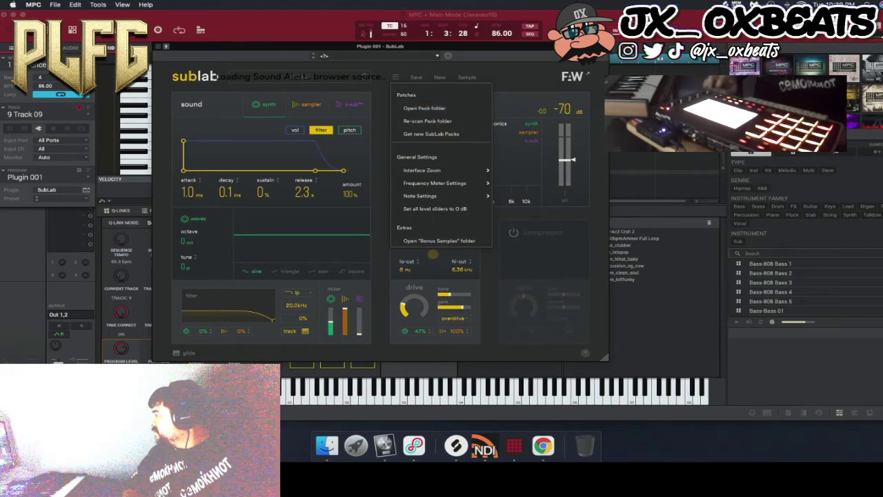
pyautogui.moveTo(441, 196)
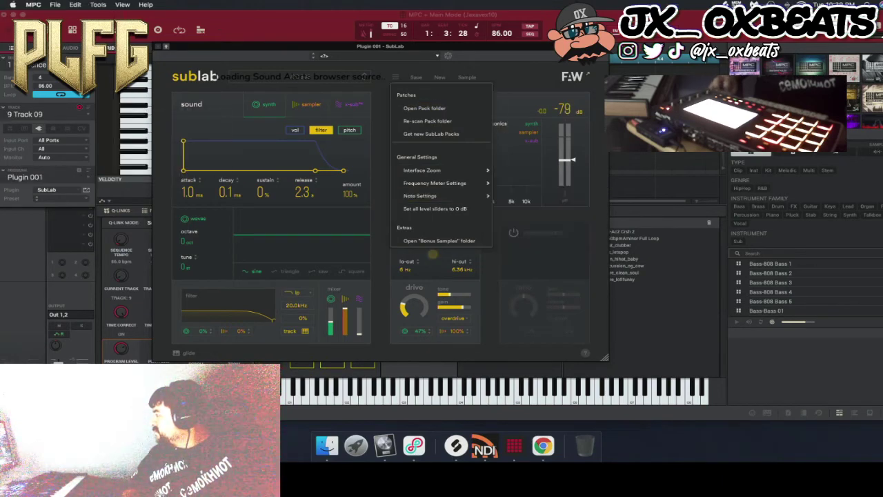
# Browse SubLab's preset list for the saved J(X) 808 patch in the Richie Souf pack and load it.
pyautogui.click(300, 77)
pyautogui.click(300, 76)
pyautogui.scroll(10, 300, 221)
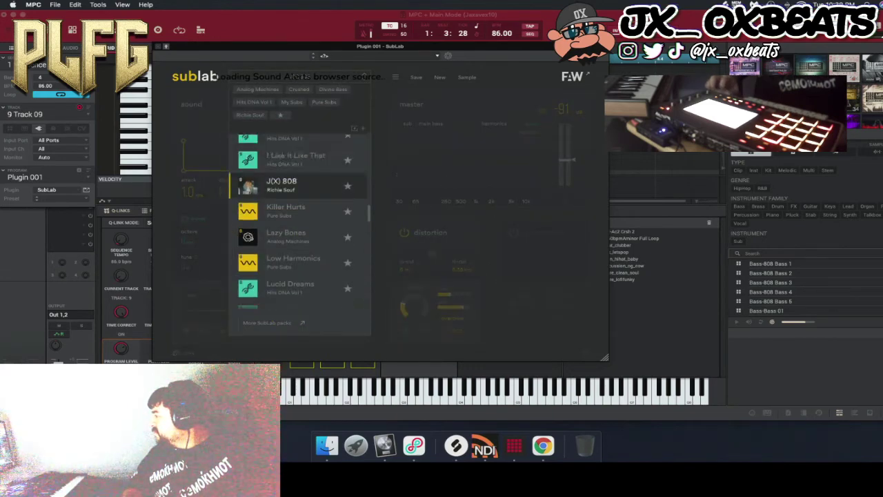
pyautogui.scroll(-8, 300, 220)
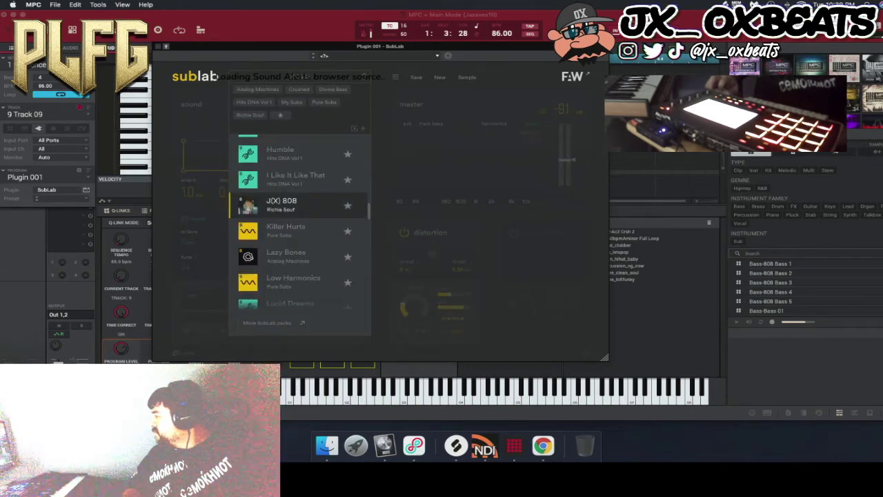
pyautogui.scroll(-10, 300, 220)
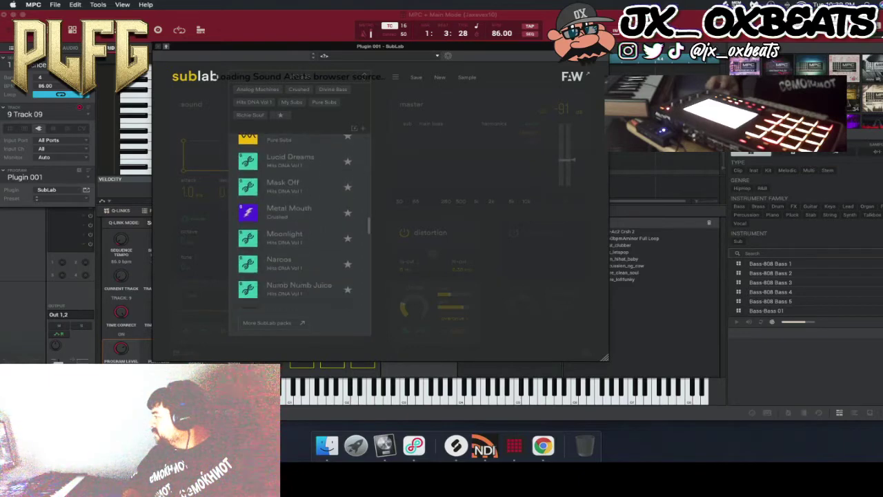
pyautogui.scroll(-10, 305, 221)
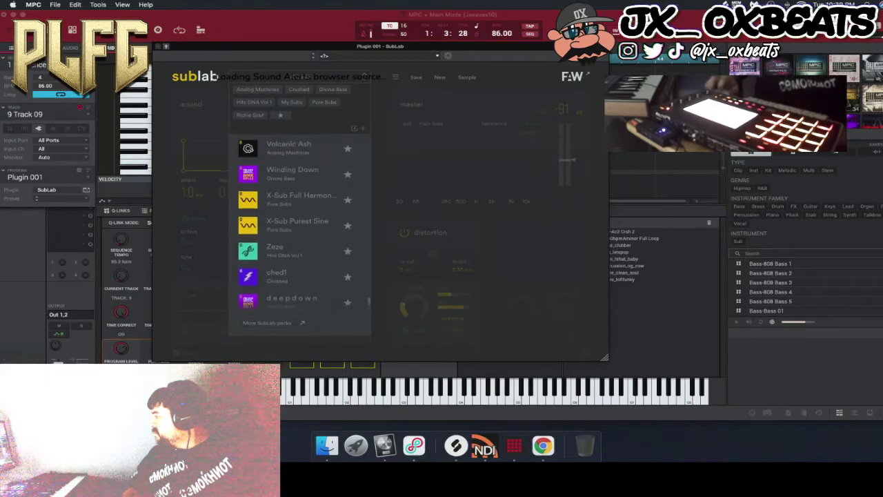
pyautogui.scroll(15, 300, 221)
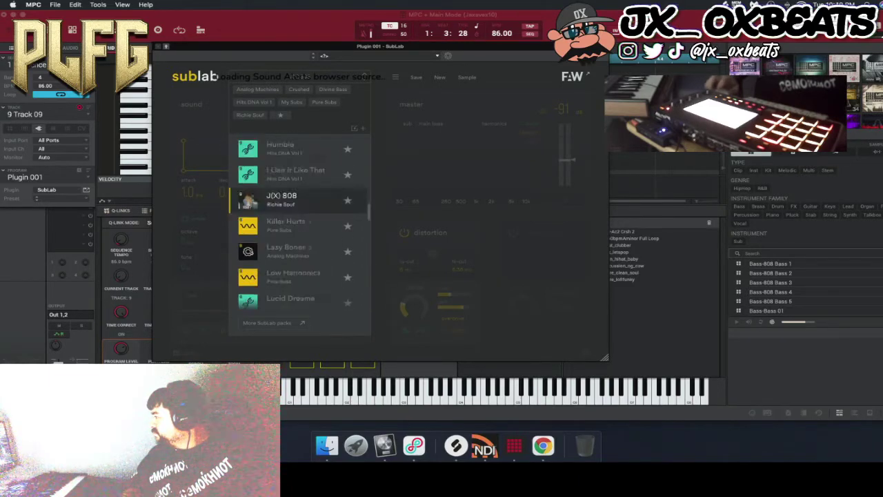
pyautogui.scroll(-5, 300, 221)
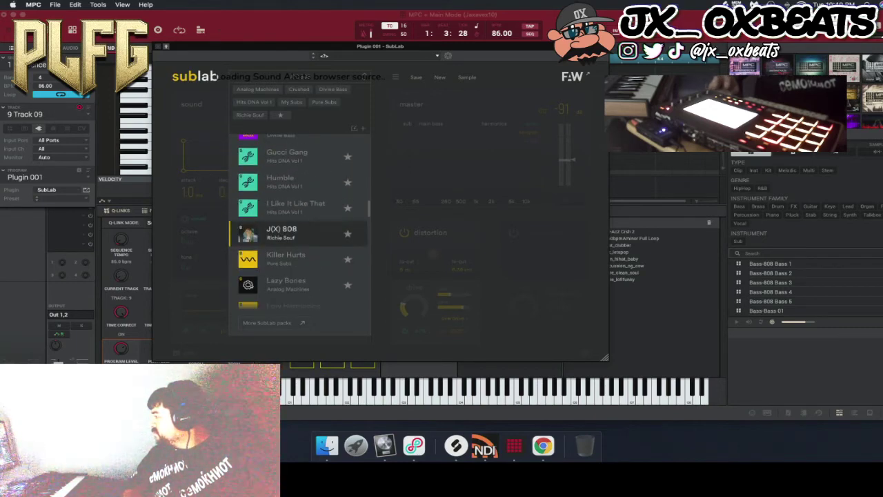
pyautogui.click(300, 233)
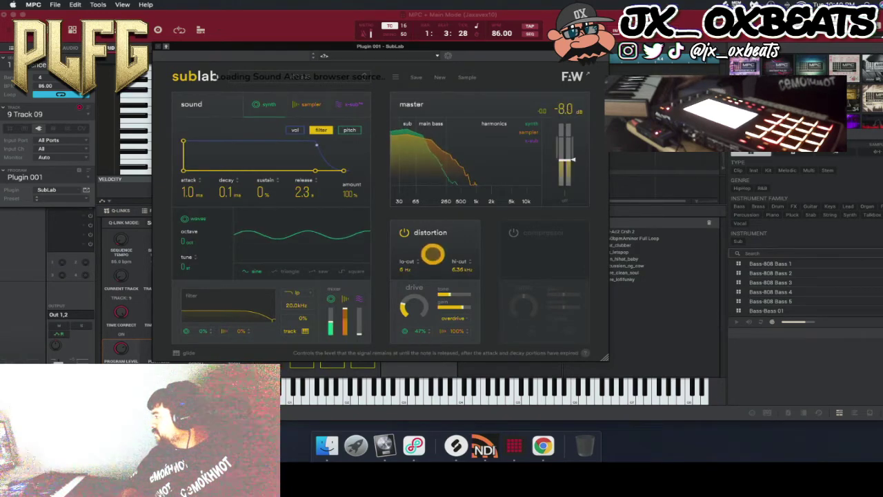
# Set SubLab's synth filter envelope to 51 ms decay and 4% sustain, with a 10 Hz distortion lo-cut and a lower drive tone.
pyautogui.moveTo(226, 192); pyautogui.dragTo(225, 168)
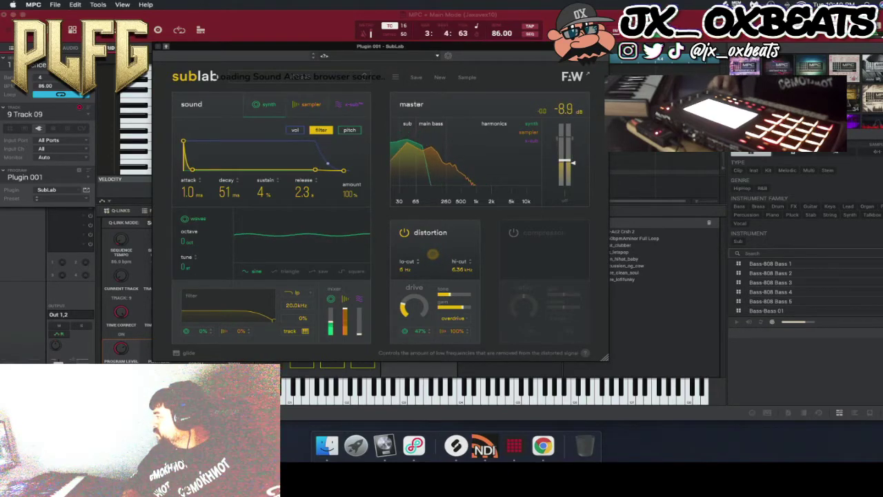
pyautogui.moveTo(406, 269); pyautogui.dragTo(406, 266)
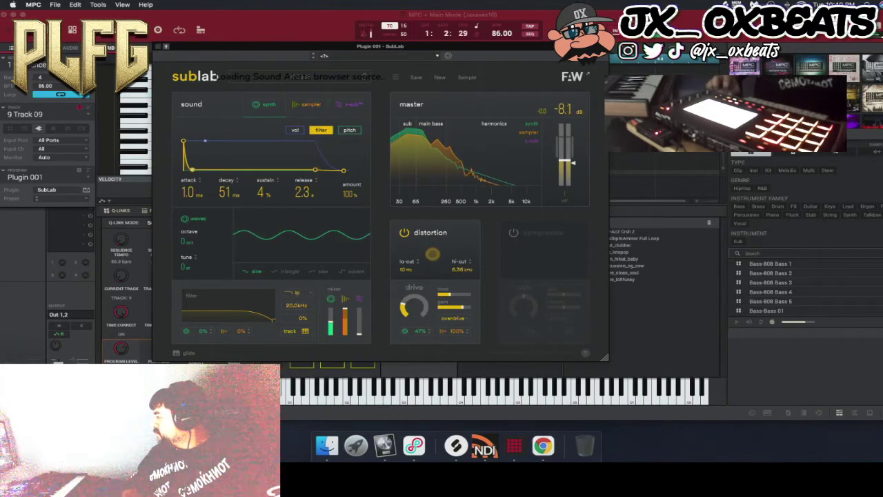
pyautogui.moveTo(414, 307); pyautogui.dragTo(414, 310)
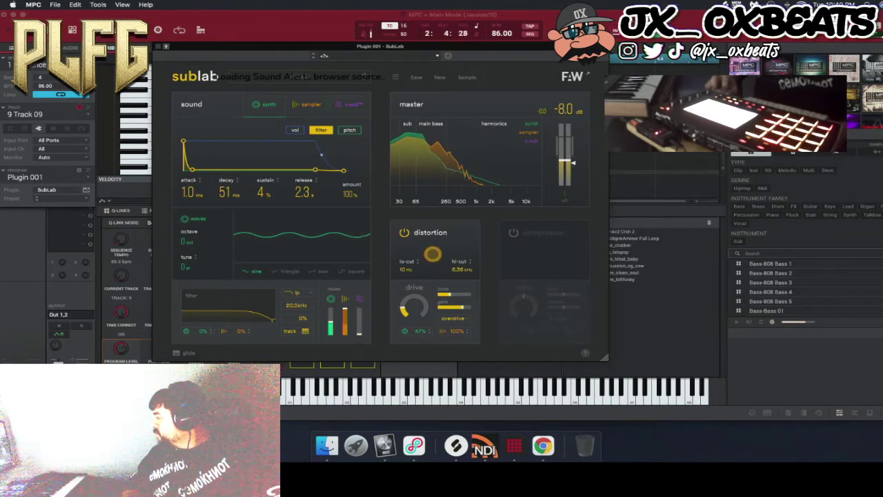
pyautogui.moveTo(414, 307); pyautogui.dragTo(467, 307)
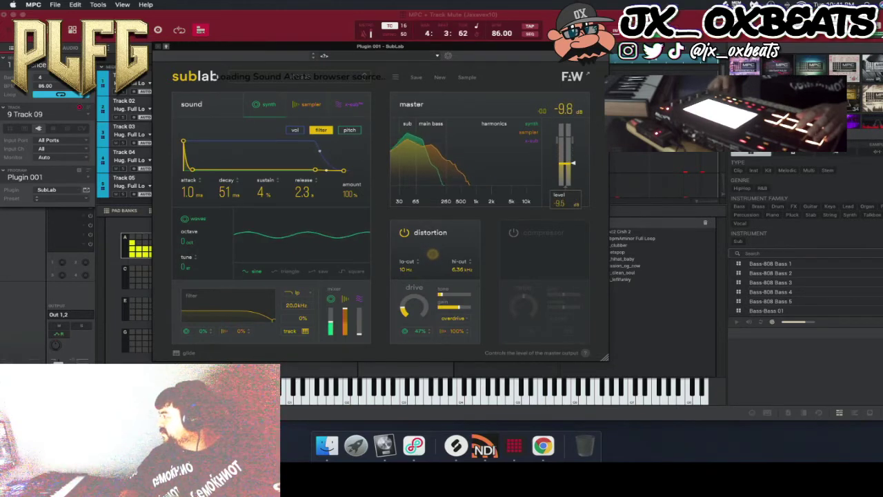
# Rebalance SubLab's mixer by raising the x-sub level to 0.0 dB, lowering the sampler level and raising the synth level.
pyautogui.click(348, 104)
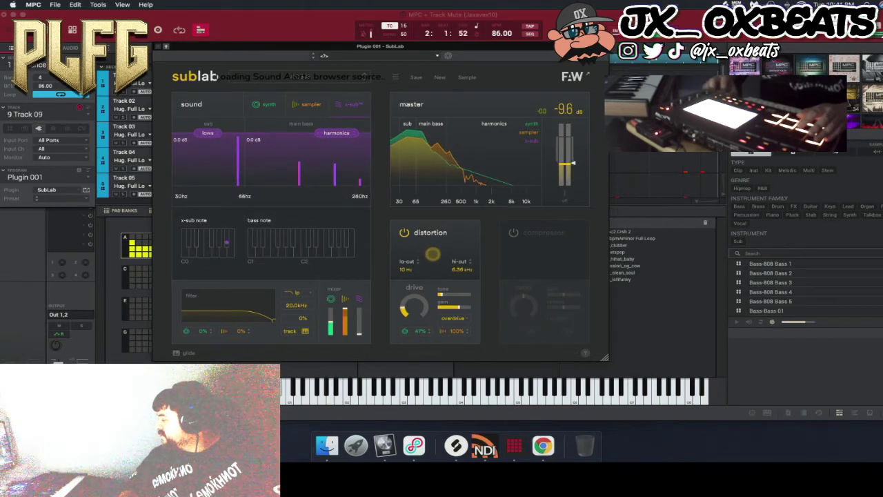
pyautogui.moveTo(358, 330)
pyautogui.moveTo(359, 324); pyautogui.dragTo(359, 314)
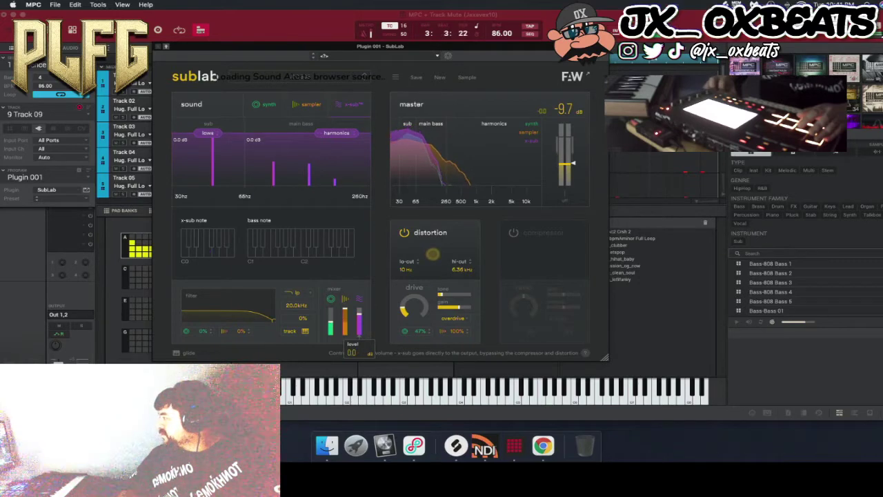
pyautogui.moveTo(345, 316)
pyautogui.moveTo(345, 323); pyautogui.dragTo(345, 334)
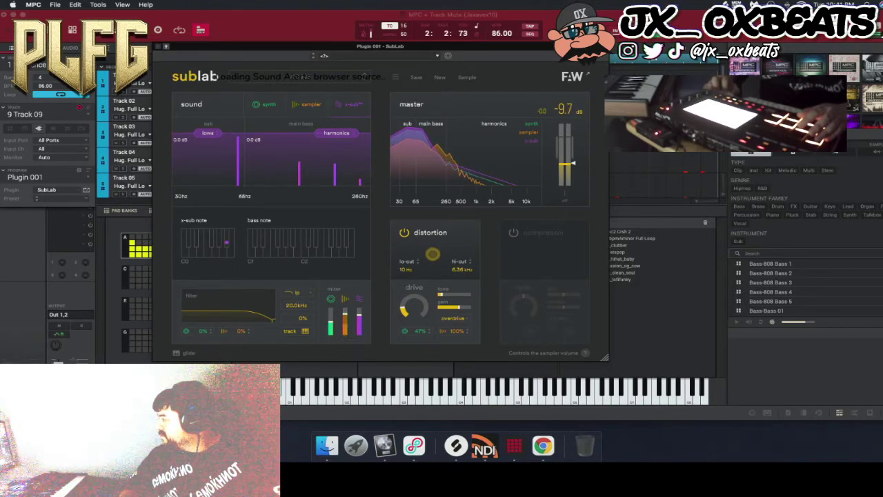
pyautogui.moveTo(331, 317)
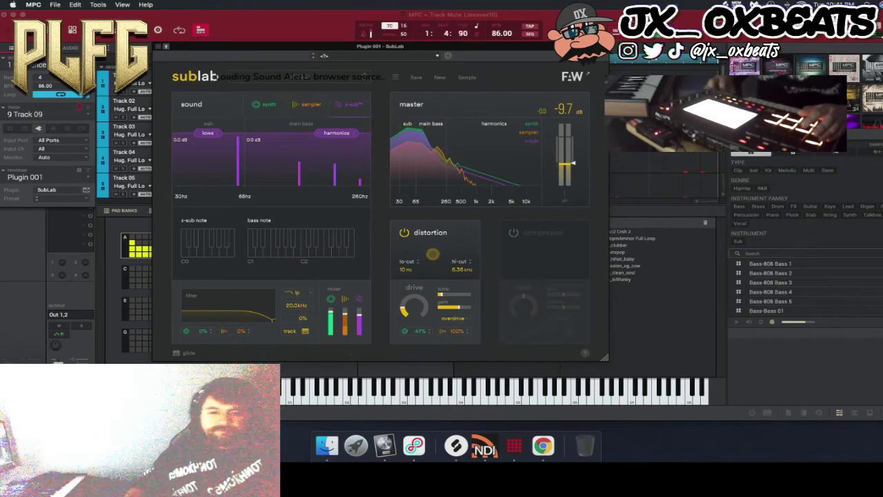
# Close the SubLab plugin window and save the MPC project as the beat progresses.
pyautogui.press('super+w')
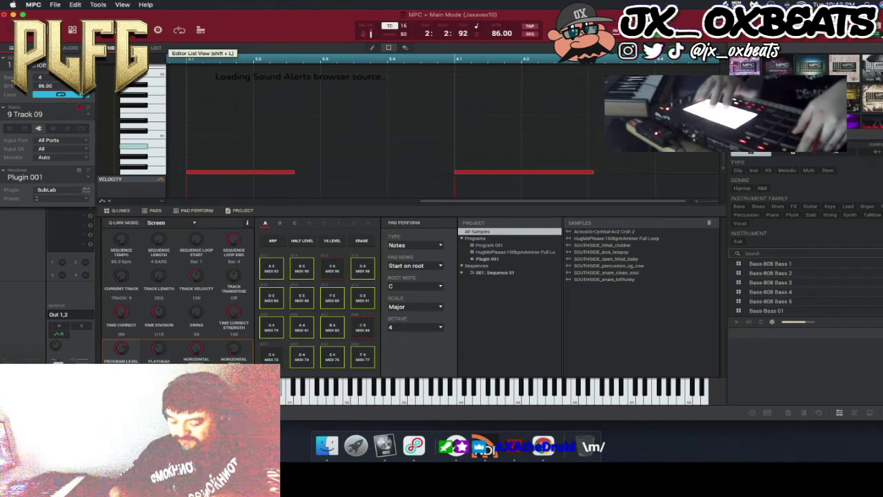
pyautogui.press('super+s')
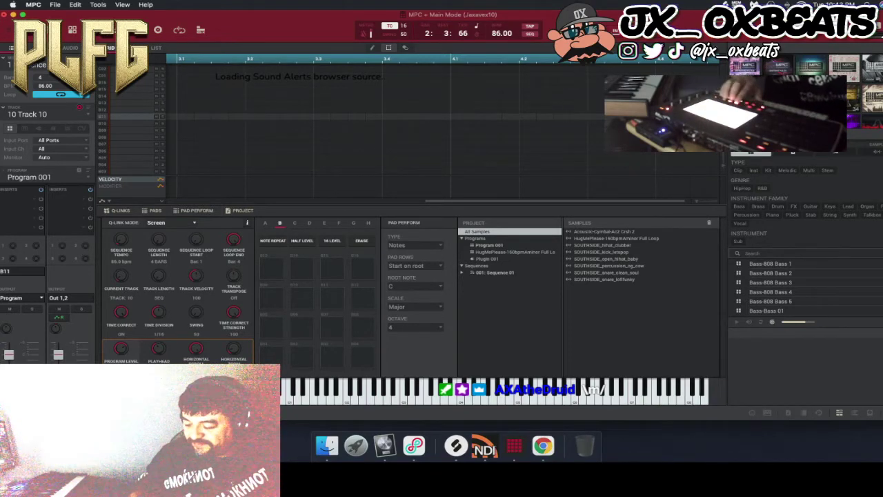
pyautogui.press('super+s')
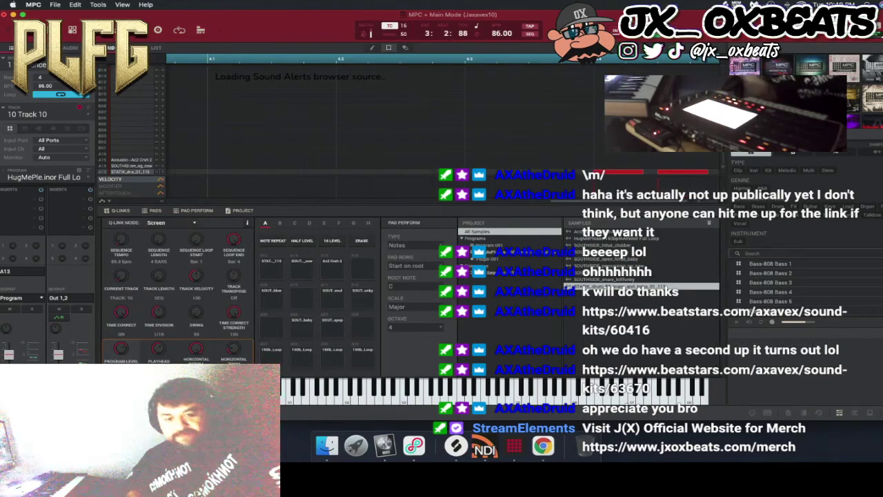
pyautogui.press('super+s')
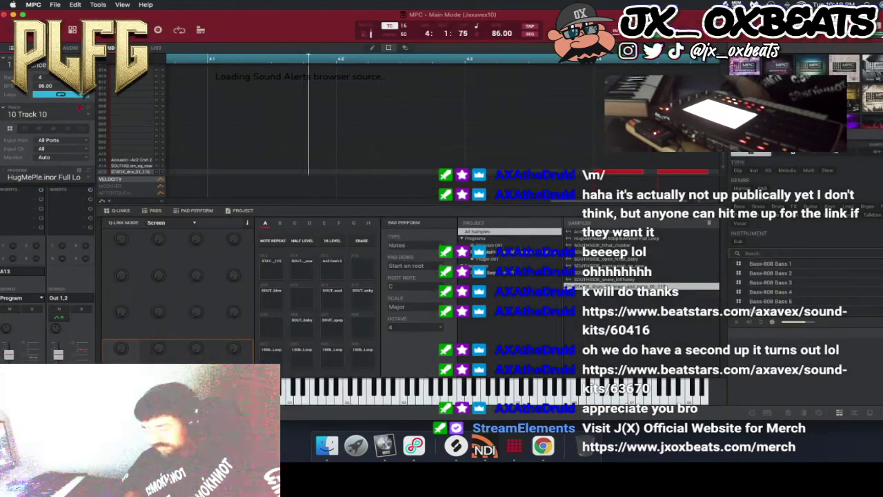